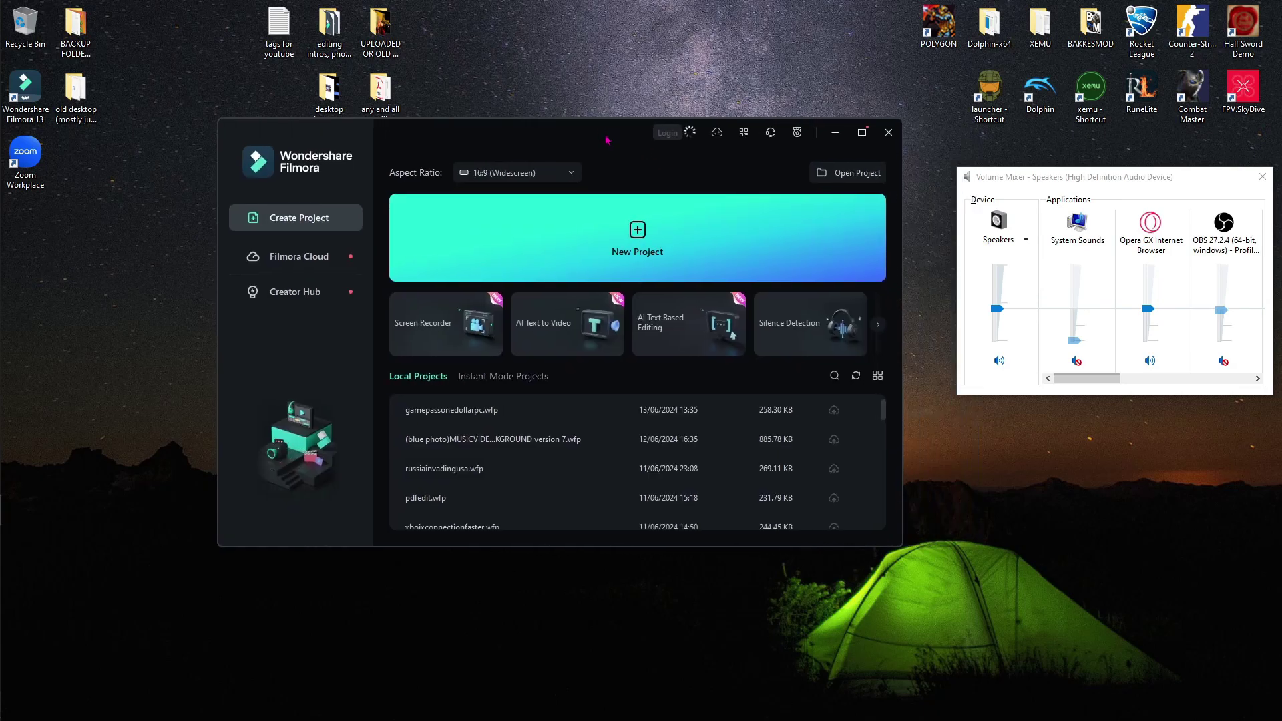
Step: Create a new project and import the Designer (30) image and the Just Breathing (Instrumental) - NEFFEX track from Downloads
left_click(638, 235)
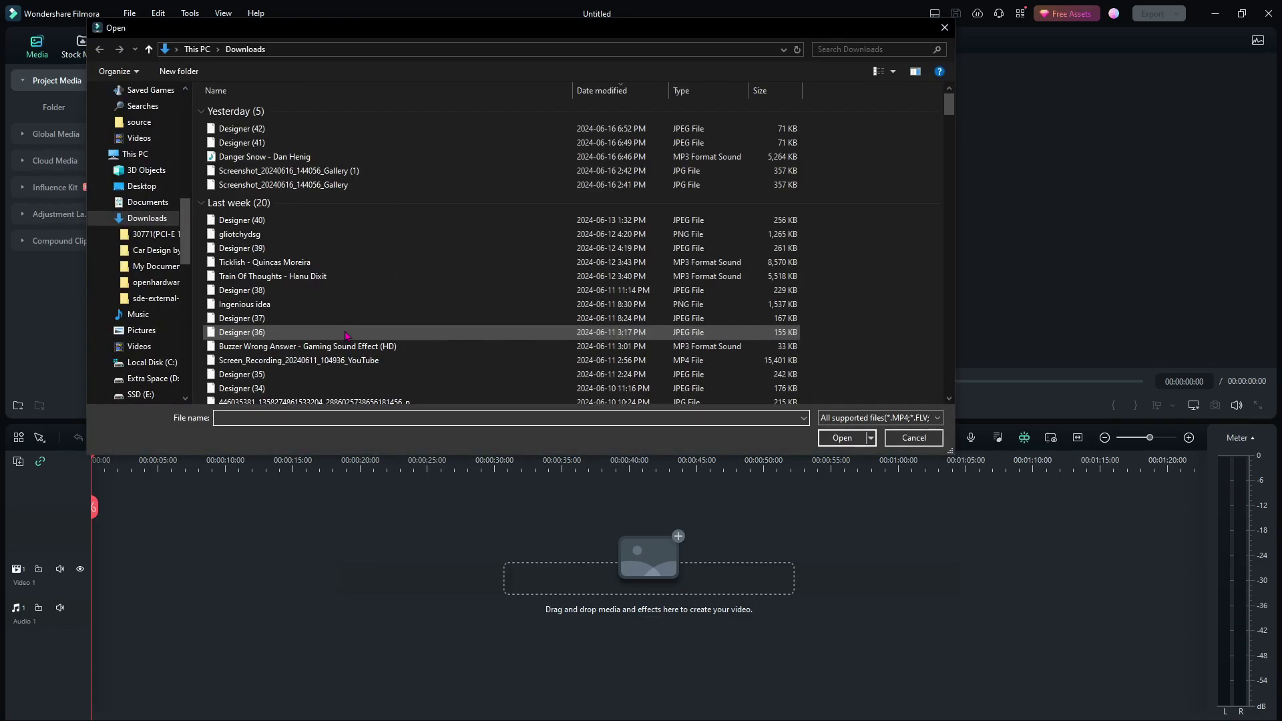
left_click(277, 161)
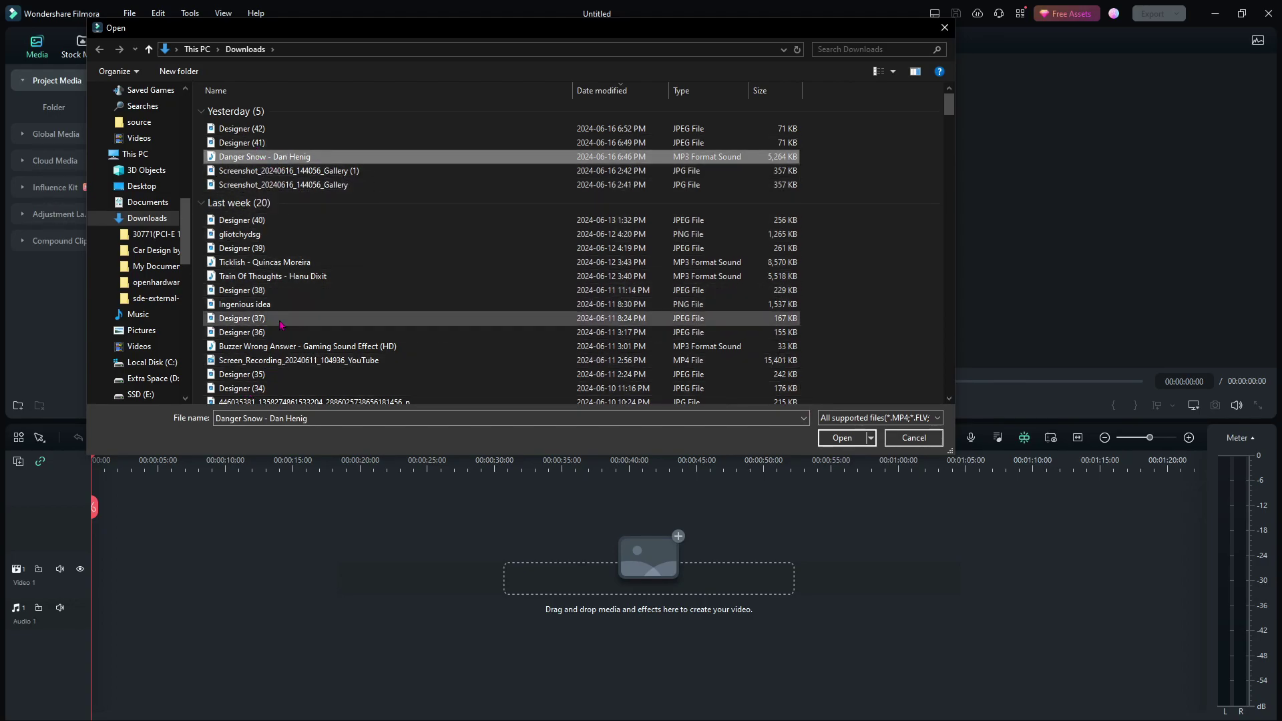
scroll(281, 324, "down", 5)
scroll(282, 340, "down", 4)
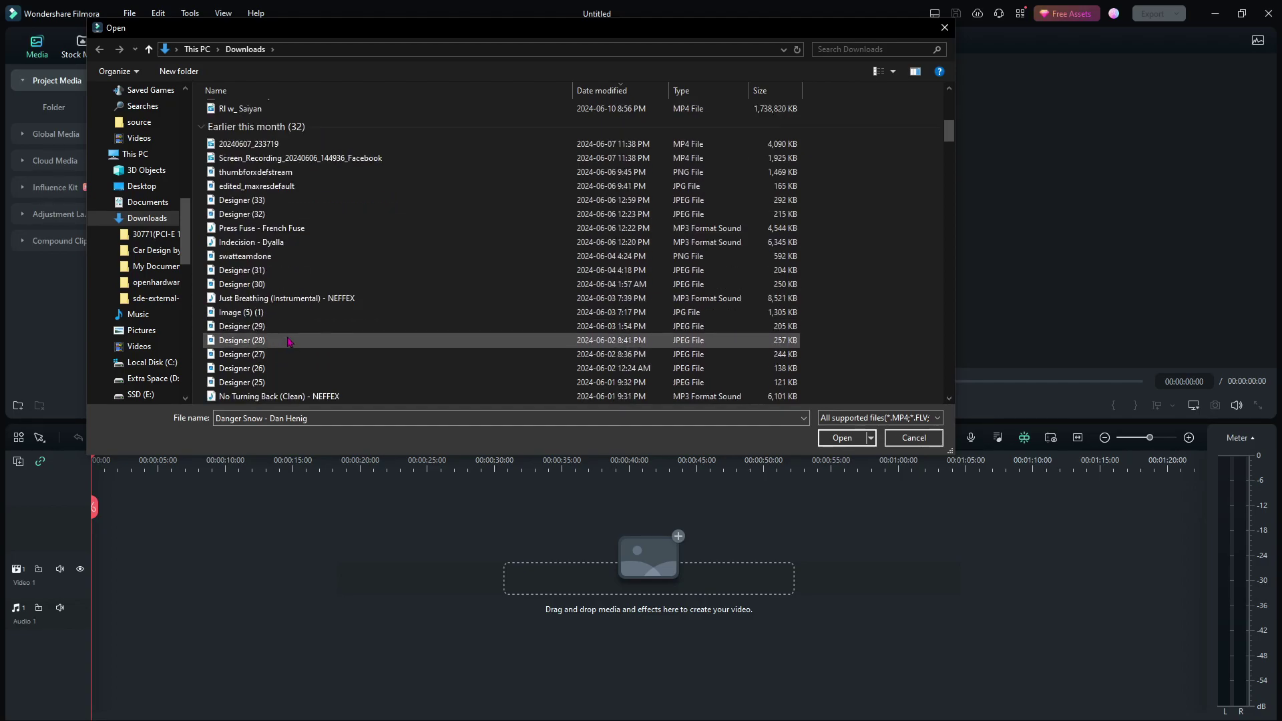
left_click(291, 300)
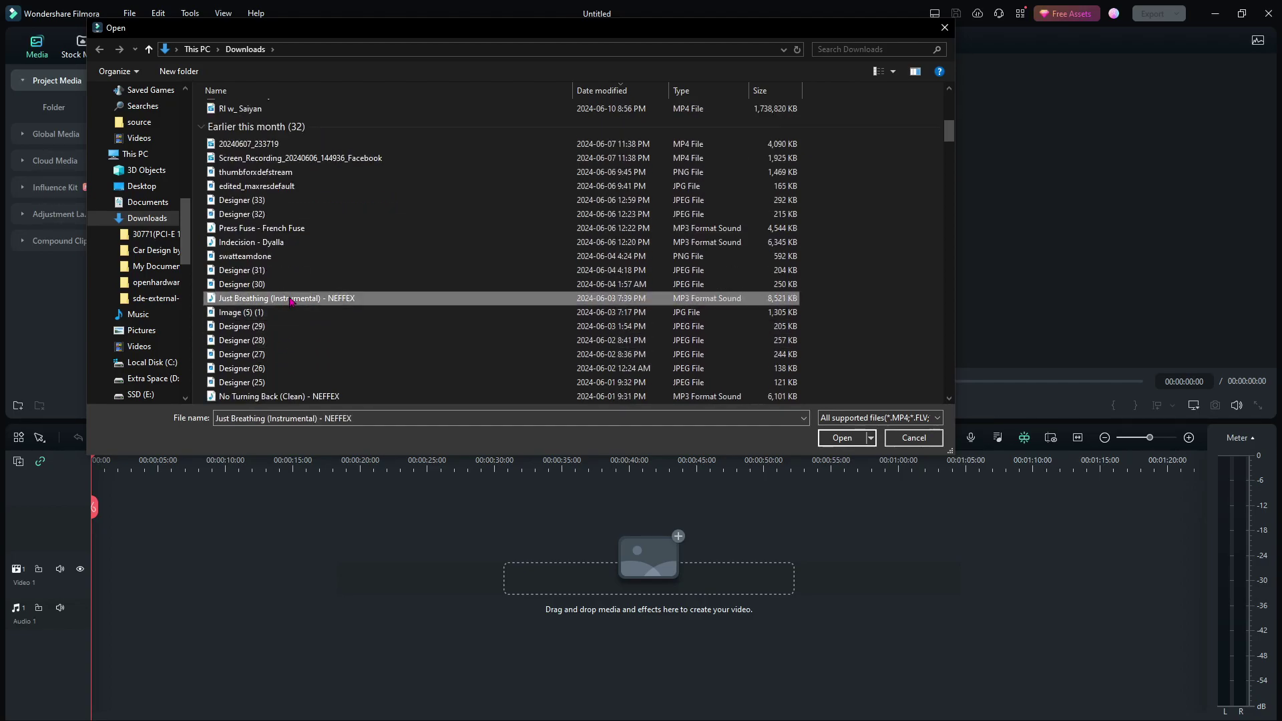
left_click(840, 442)
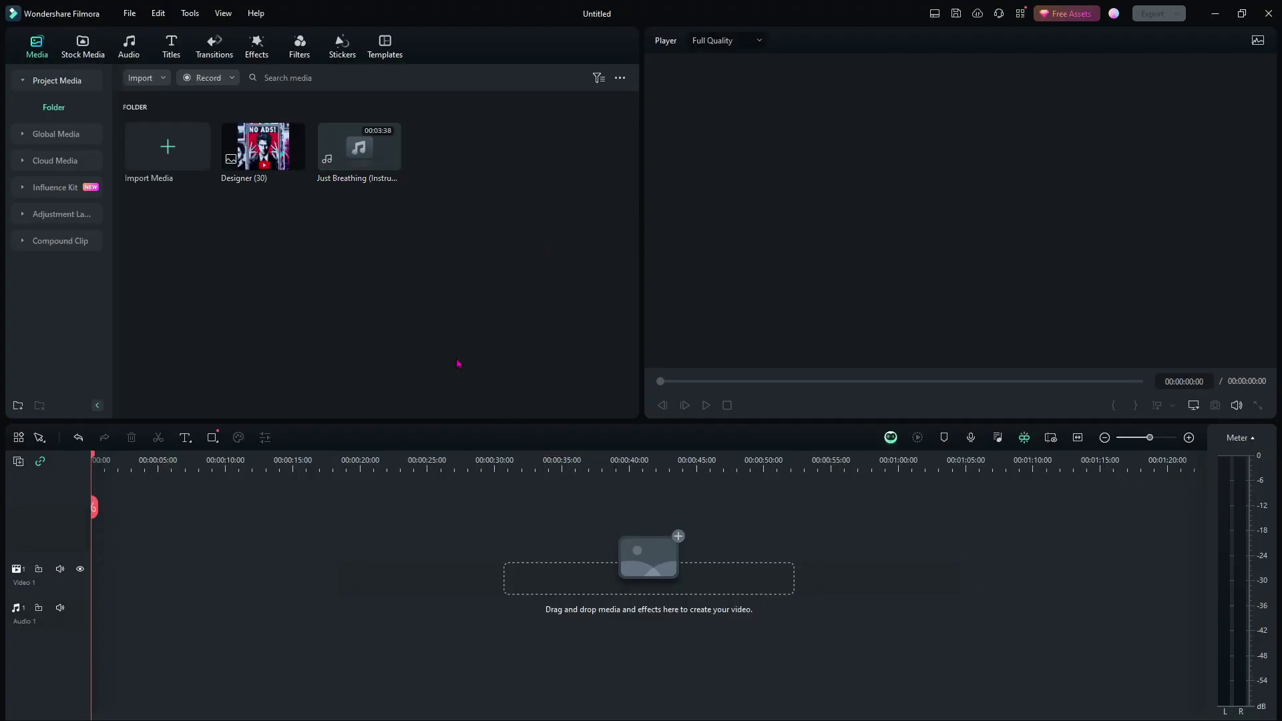
Step: Place the image and the music track at the timeline start and extend the image clip to the song's full length
left_click_drag(480, 217, 94, 613)
left_click(165, 555)
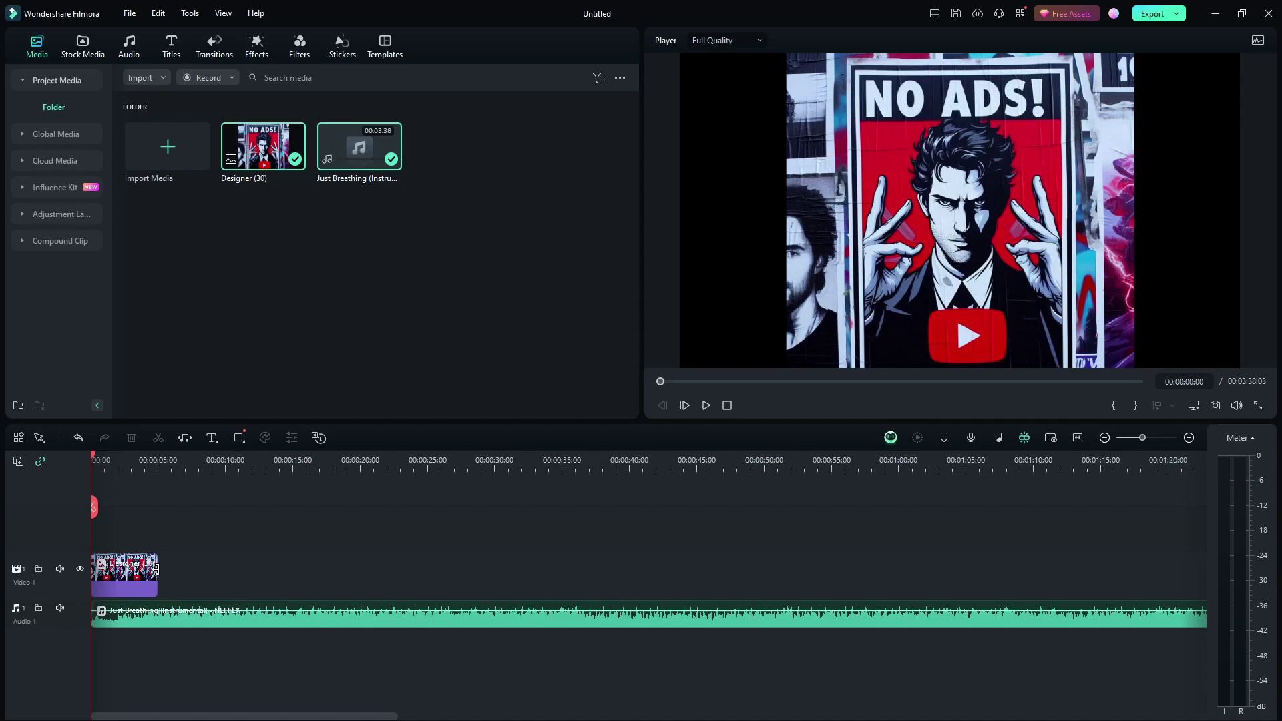
left_click_drag(156, 569, 352, 568)
left_click(1078, 438)
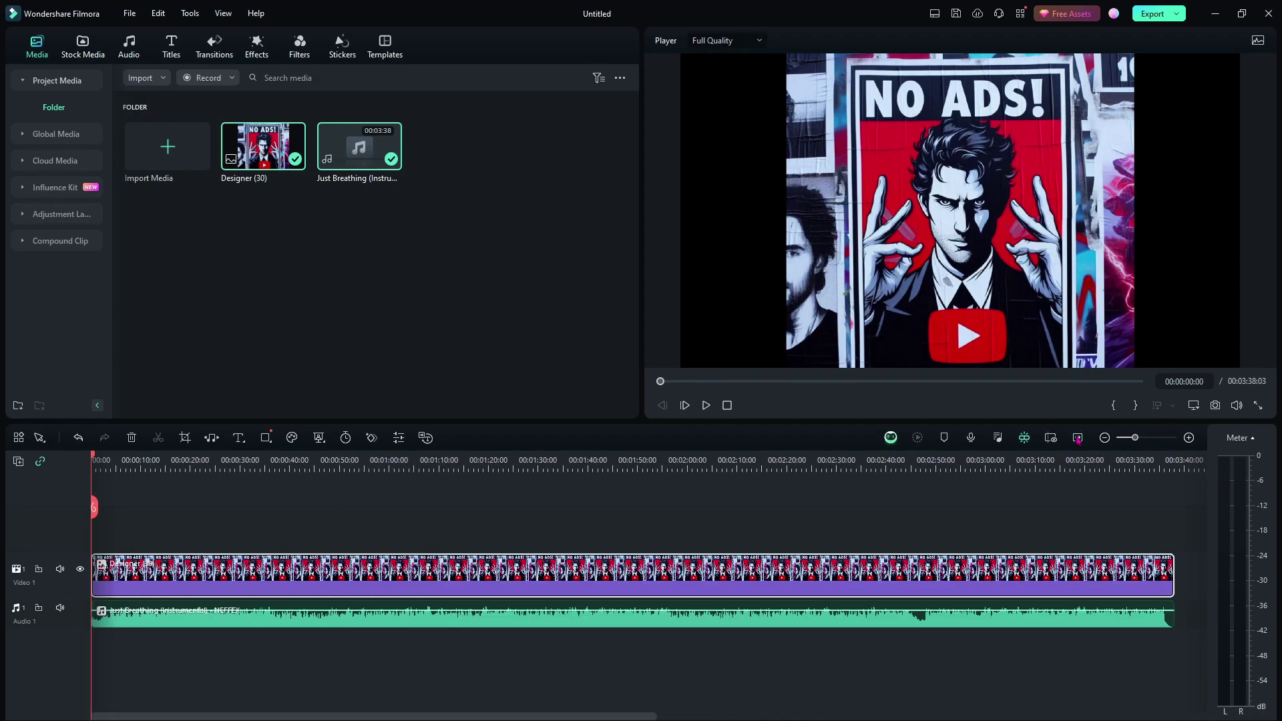
left_click(458, 537)
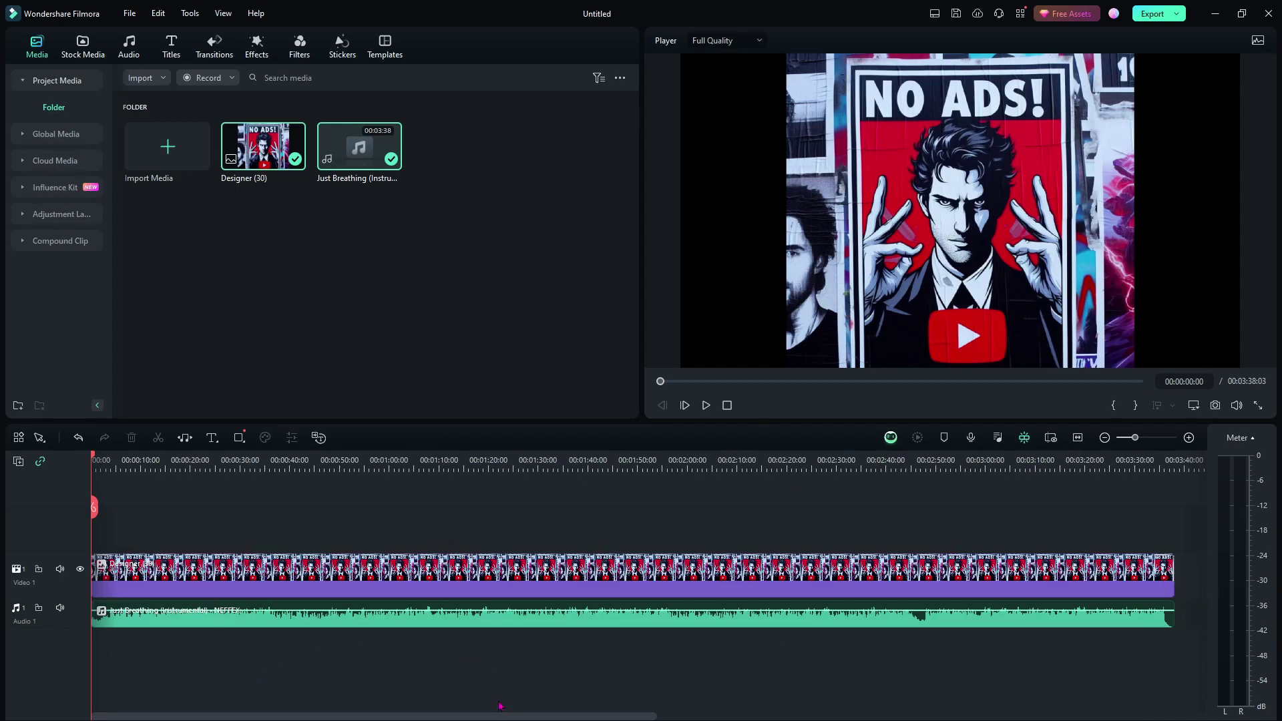
Step: Add a Fade transition to the start of the image clip
left_click(214, 48)
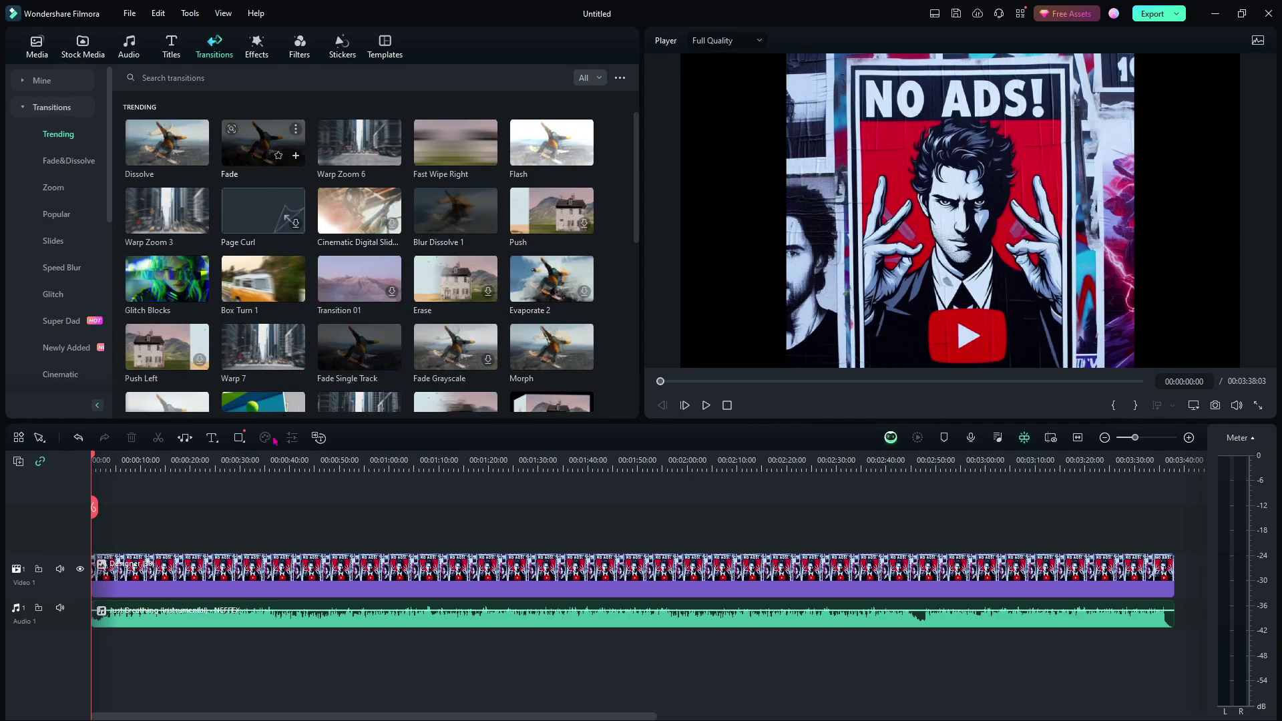
left_click_drag(124, 585, 97, 578)
Step: Lower the system volume to 20 and preview the opening fade for a few seconds
key("XF86AudioLowerVolume")
key("XF86AudioLowerVolume")
key("XF86AudioLowerVolume")
key("XF86AudioLowerVolume")
key("XF86AudioLowerVolume")
key("XF86AudioLowerVolume")
key("XF86AudioLowerVolume")
key("XF86AudioLowerVolume")
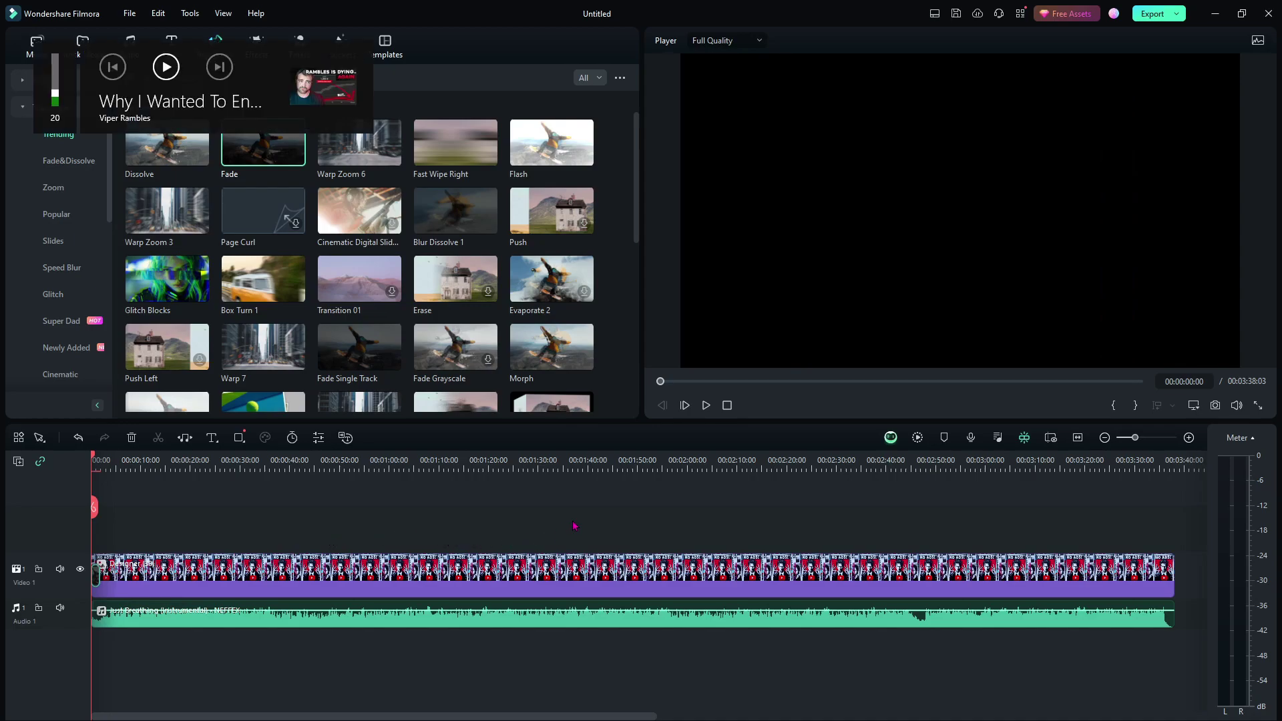
left_click(708, 409)
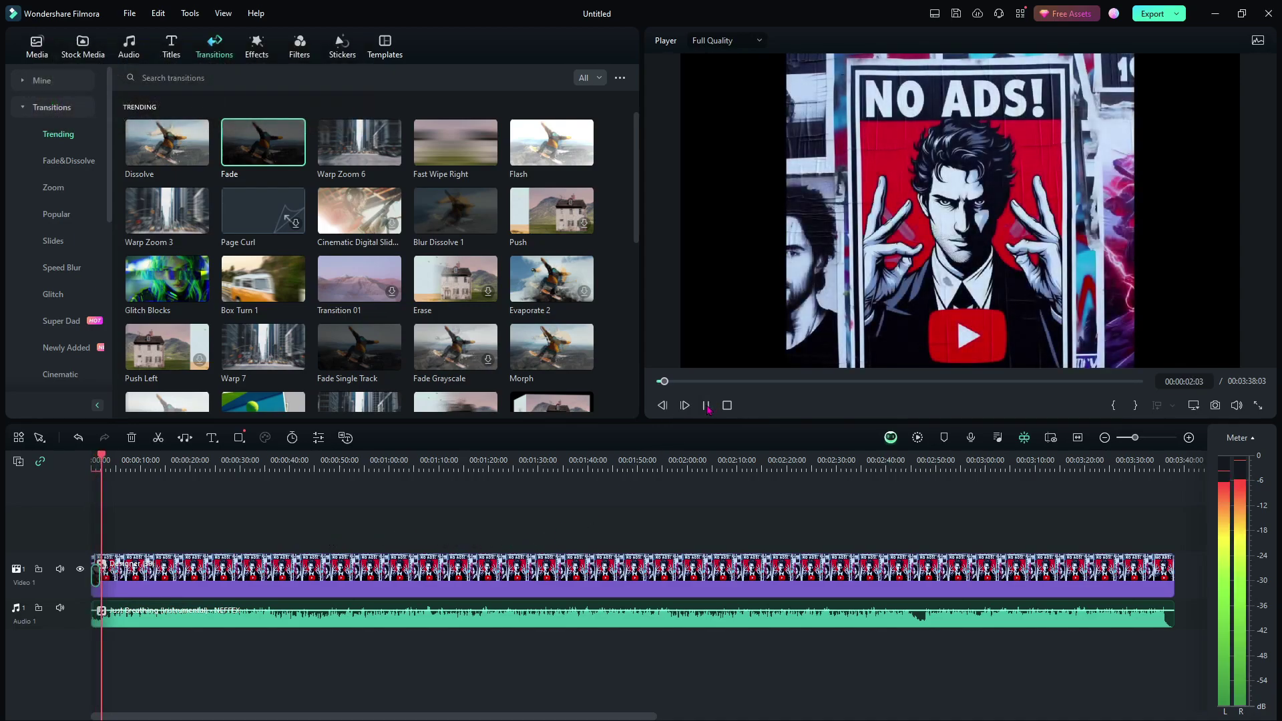
left_click(709, 408)
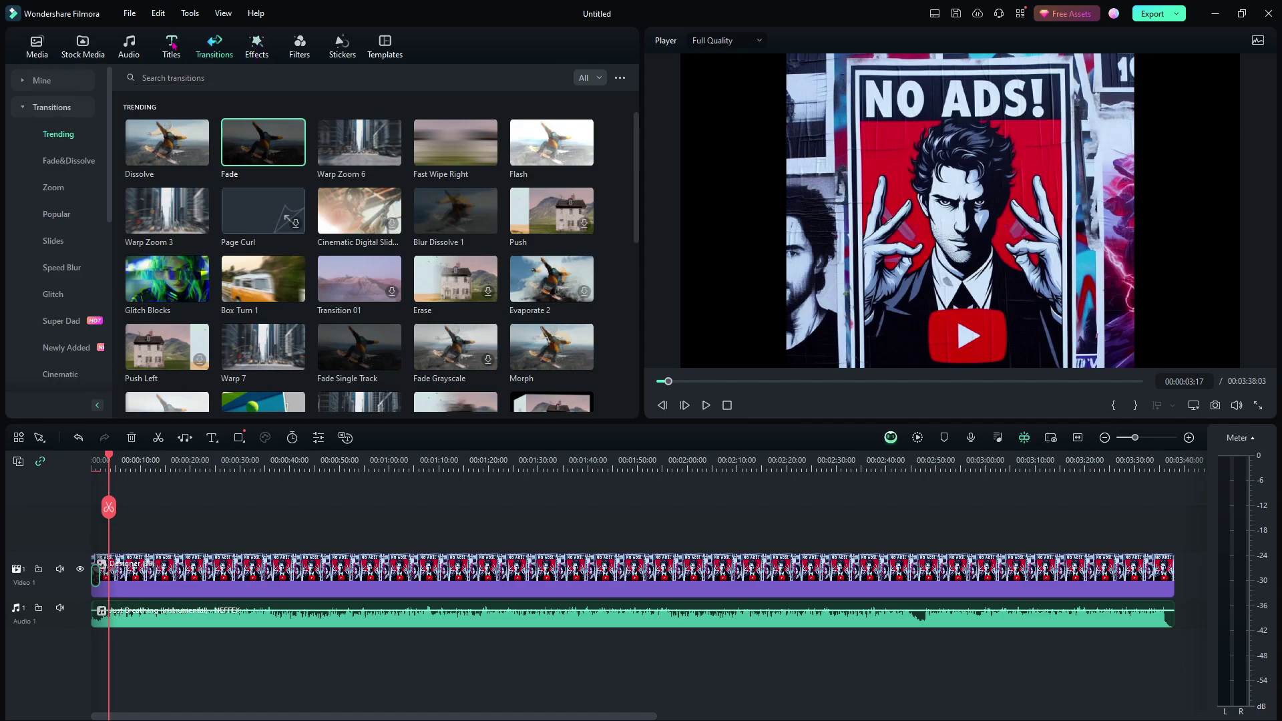
Step: Search the effects library for "audio" and filter the results to free effects only
left_click(256, 47)
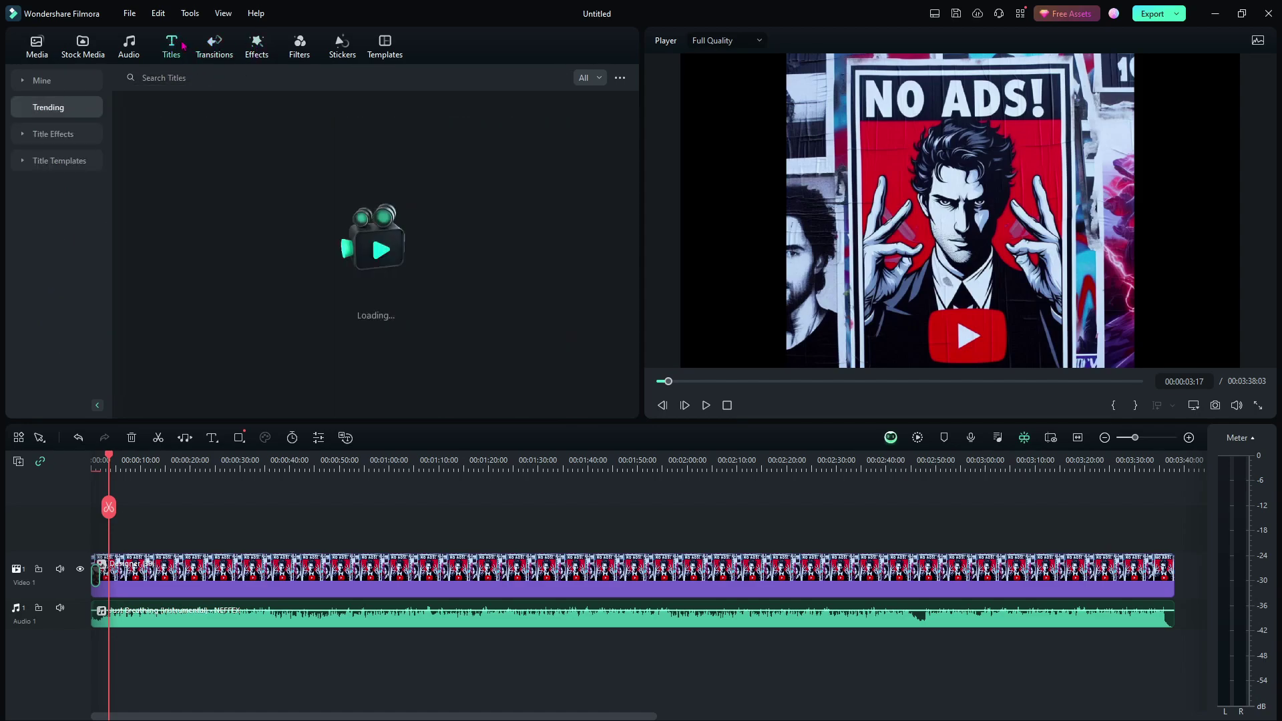
left_click(259, 77)
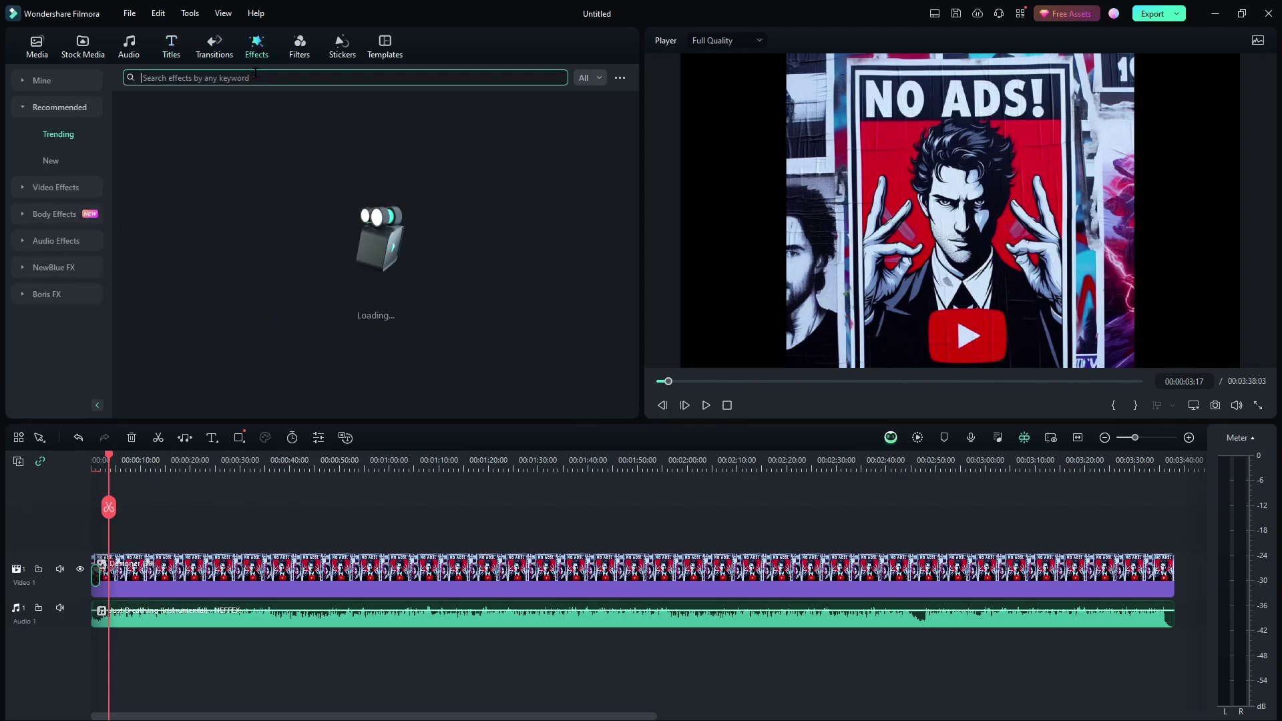
type("audio")
key("Return")
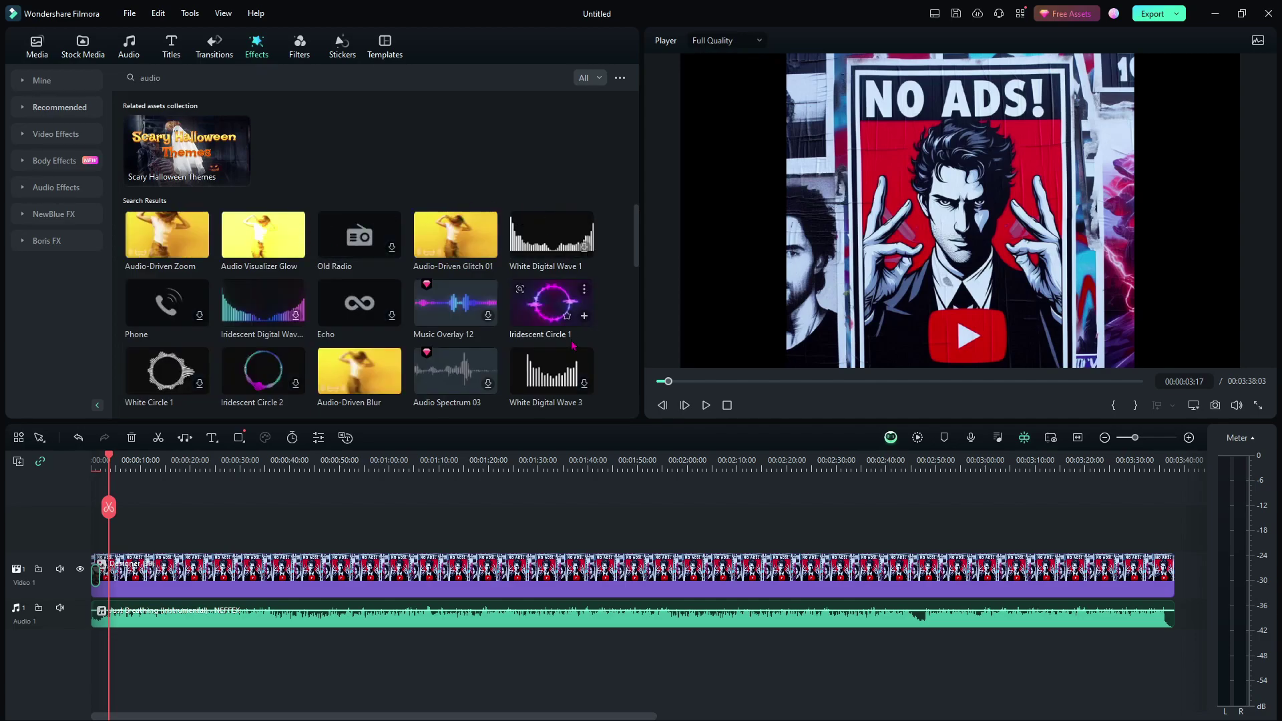
scroll(270, 194, "down", 3)
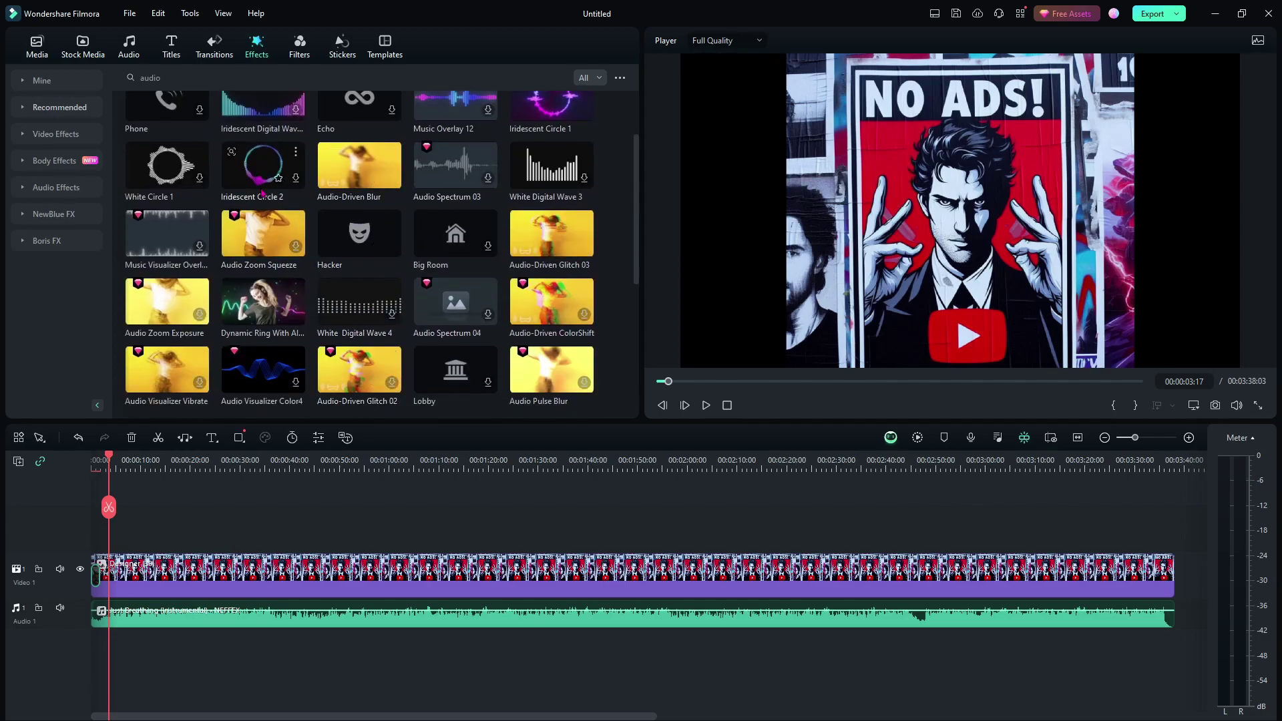
left_click(604, 78)
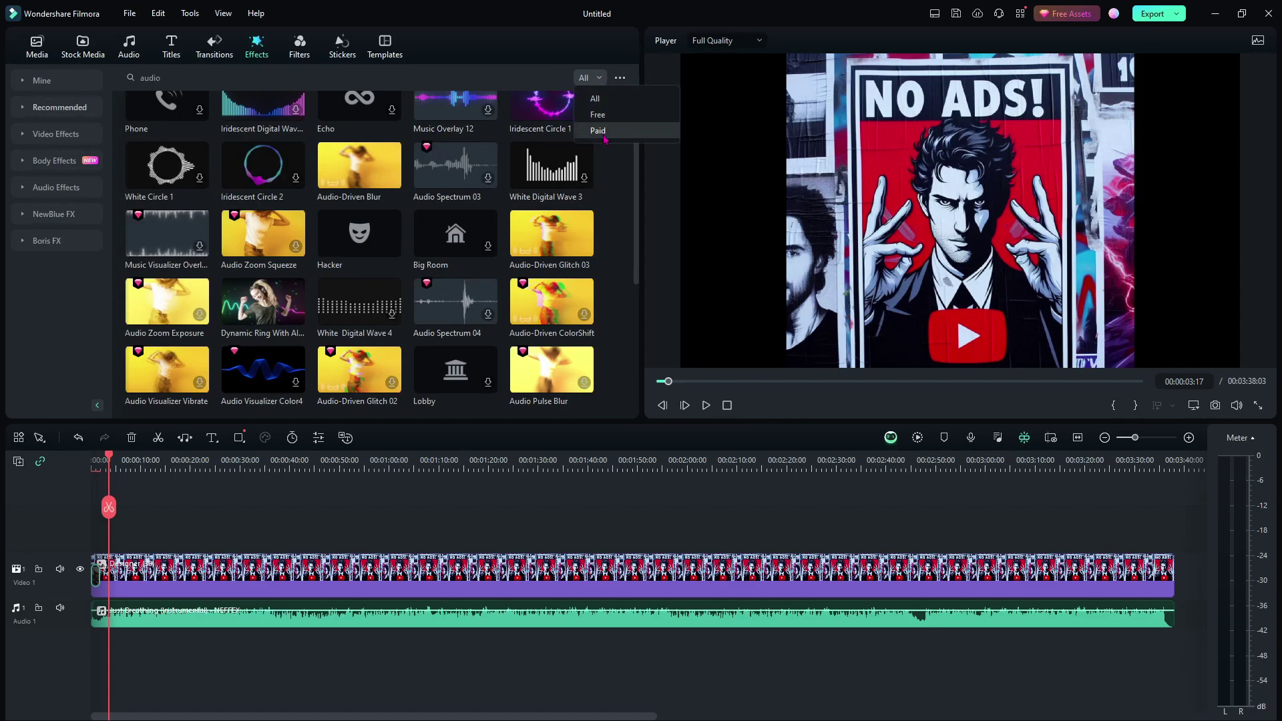
left_click(598, 114)
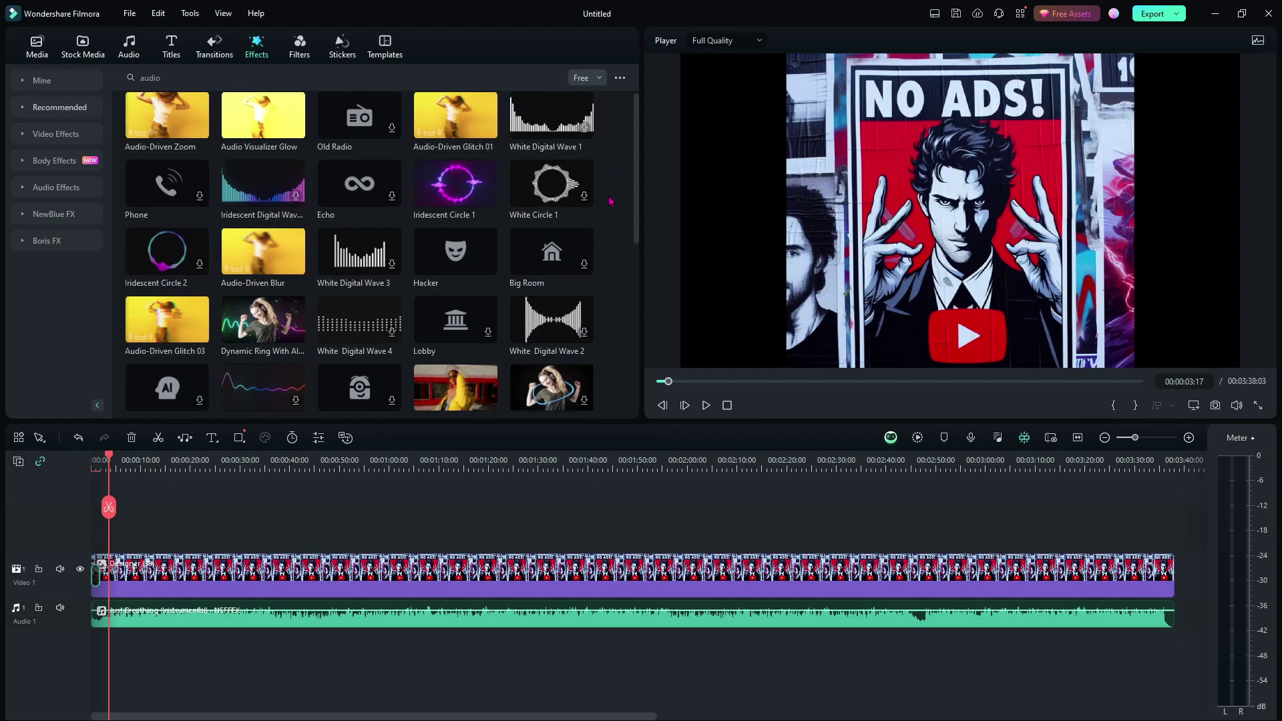
Step: Add the Iridescent Waving Line 3 effect on a track above the image and extend it to end at 00:03:38:03
scroll(610, 204, "down", 4)
scroll(610, 218, "down", 1)
mouse_move(537, 250)
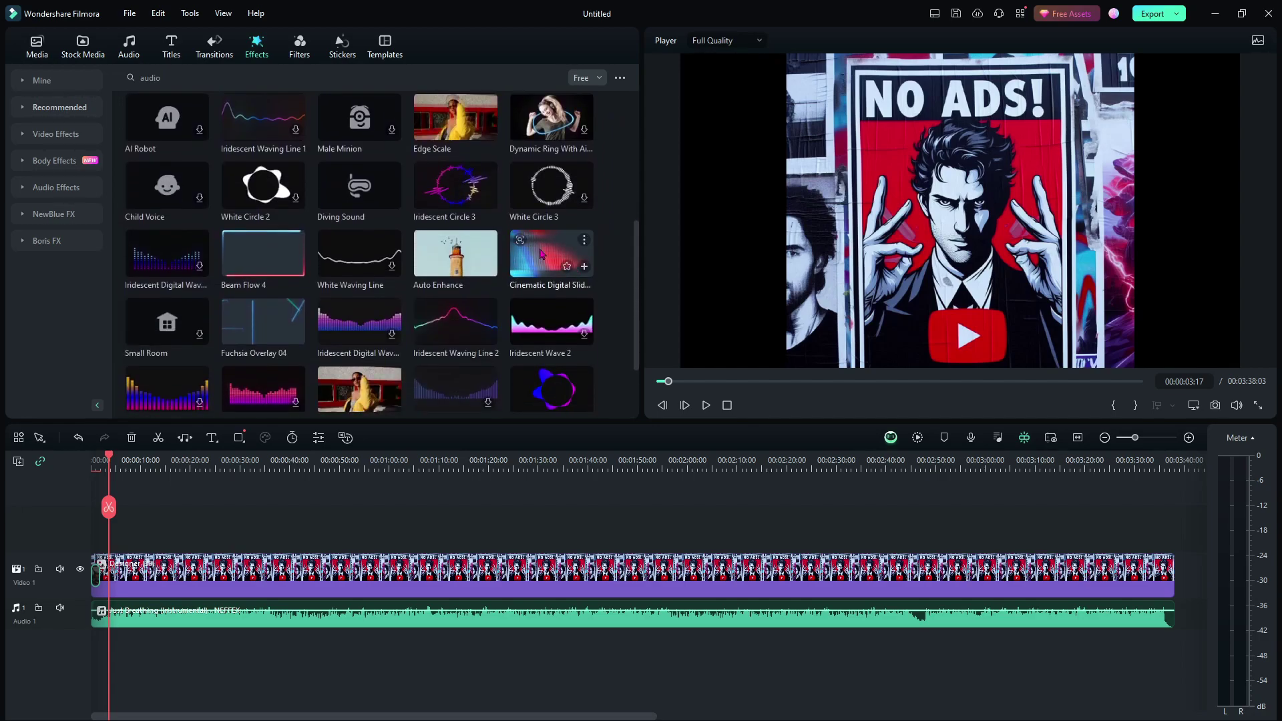
scroll(385, 286, "down", 1)
scroll(385, 285, "down", 1)
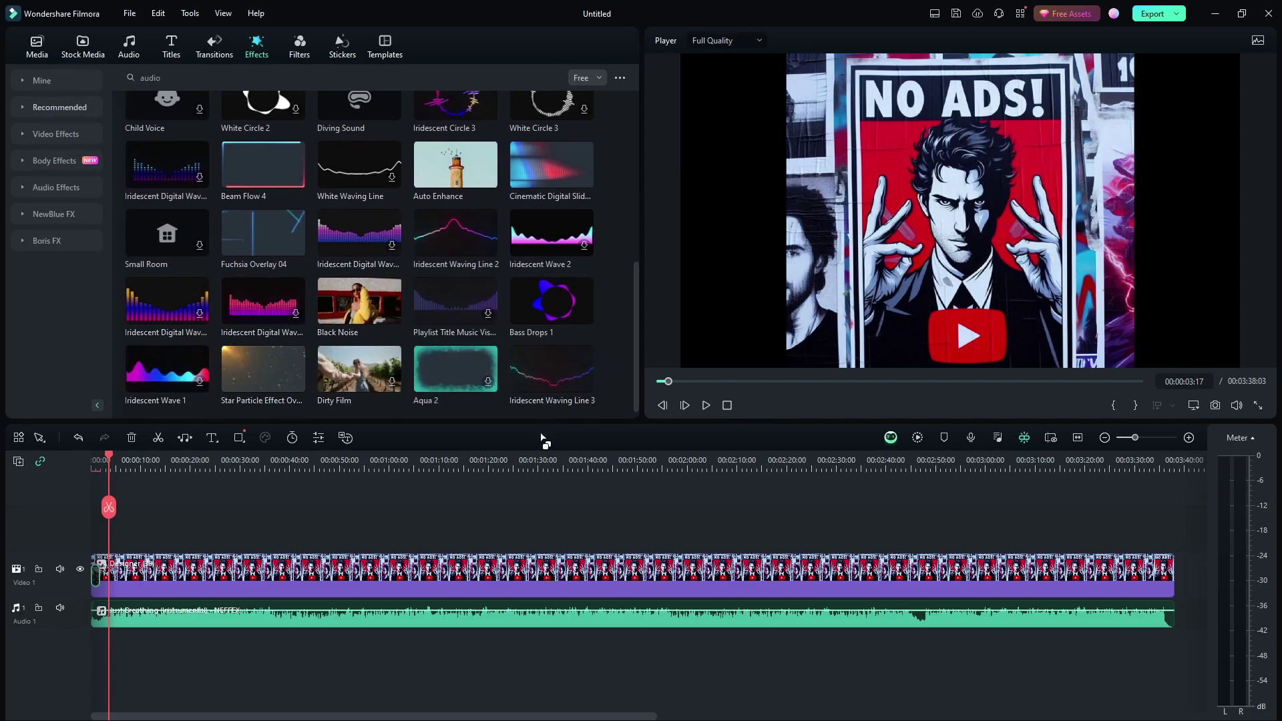
mouse_move(537, 369)
left_click_drag(537, 369, 1171, 536)
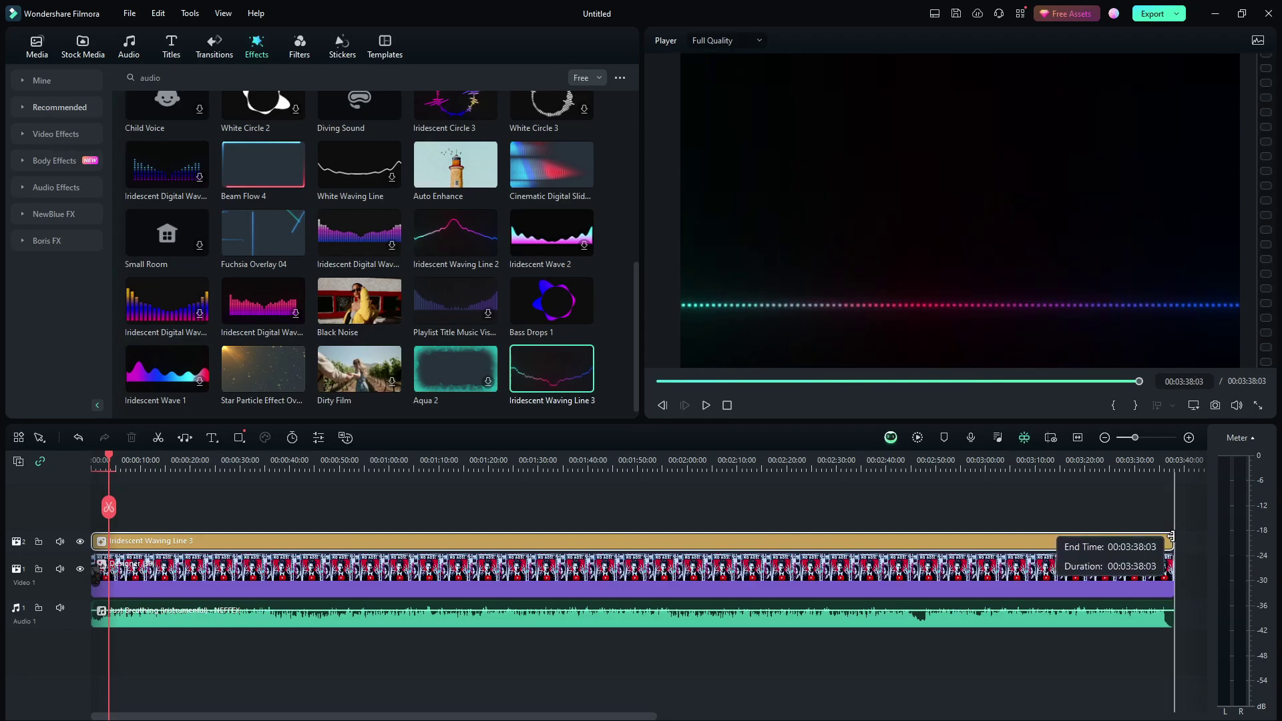
Step: Add Fade transitions to both ends of the Iridescent Waving Line 3 effect and the image clip's end, and preview from the start
left_click(214, 47)
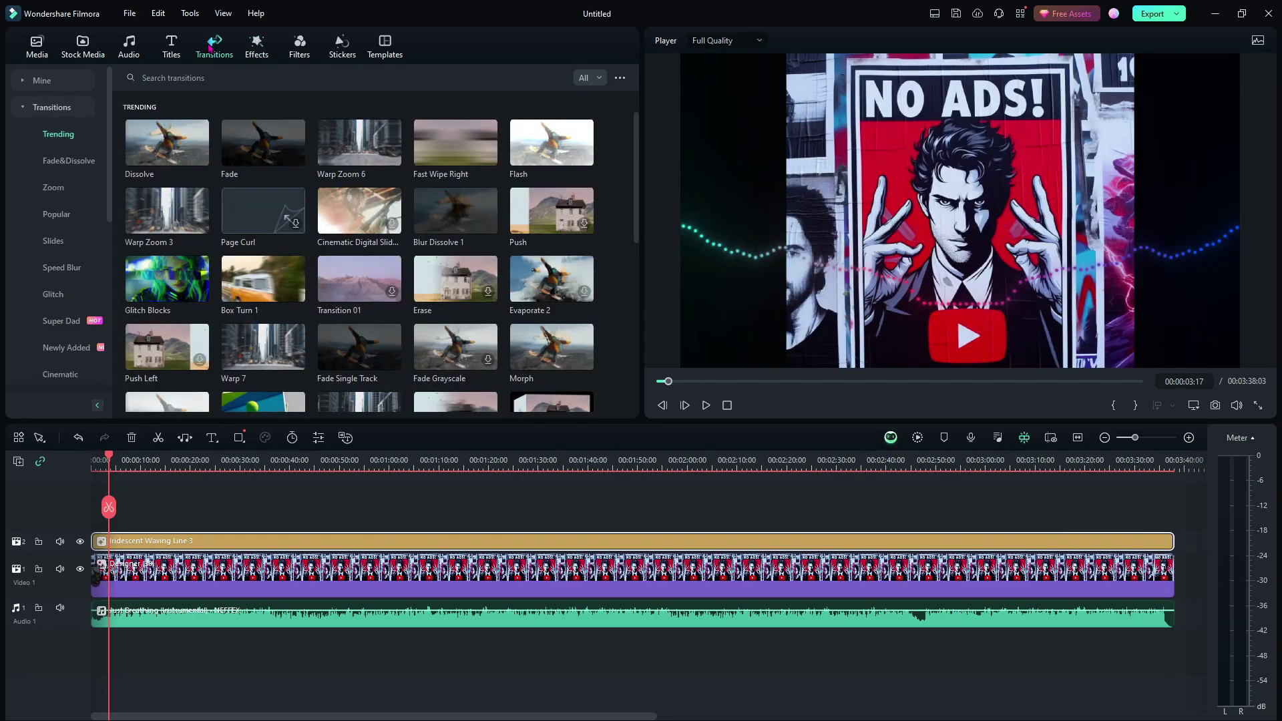
mouse_move(271, 153)
left_mouse_down()
mouse_move(115, 582)
mouse_move(113, 543)
left_mouse_up()
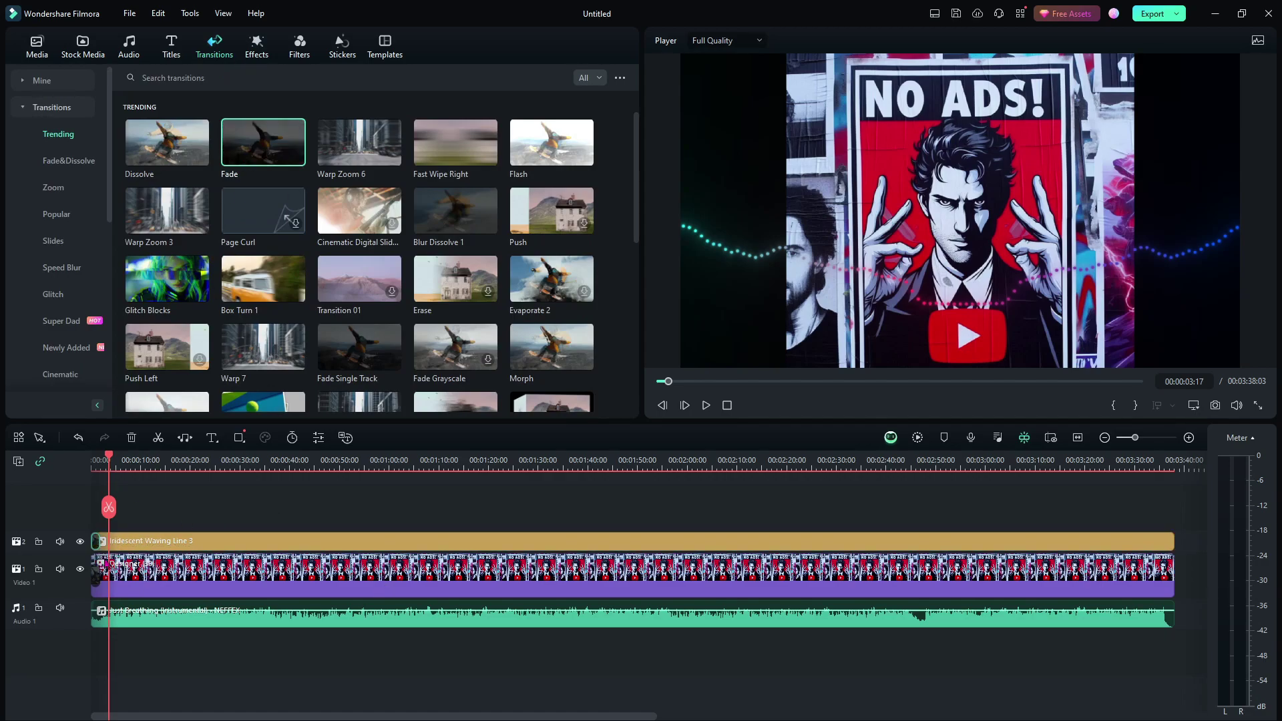
left_click_drag(264, 141, 1170, 541)
mouse_move(264, 142)
left_mouse_down()
mouse_move(1149, 614)
mouse_move(1142, 598)
left_mouse_up()
left_click_drag(111, 461, 92, 460)
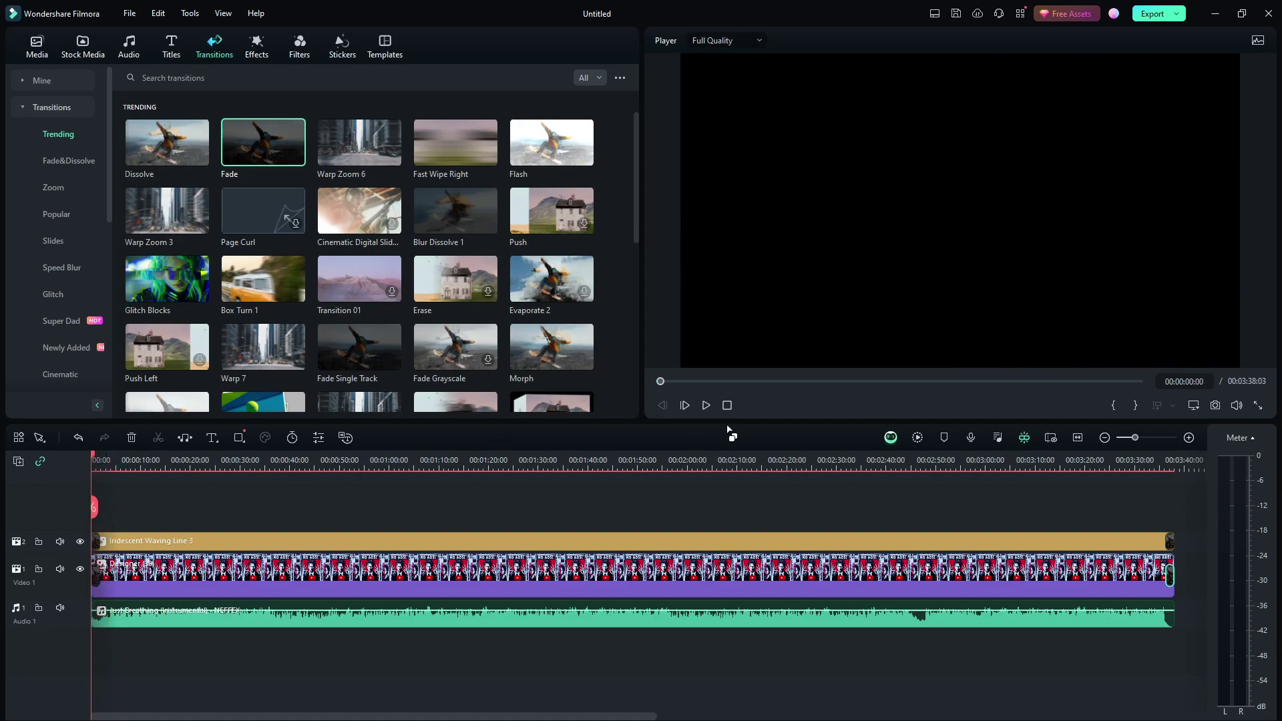
left_click(706, 409)
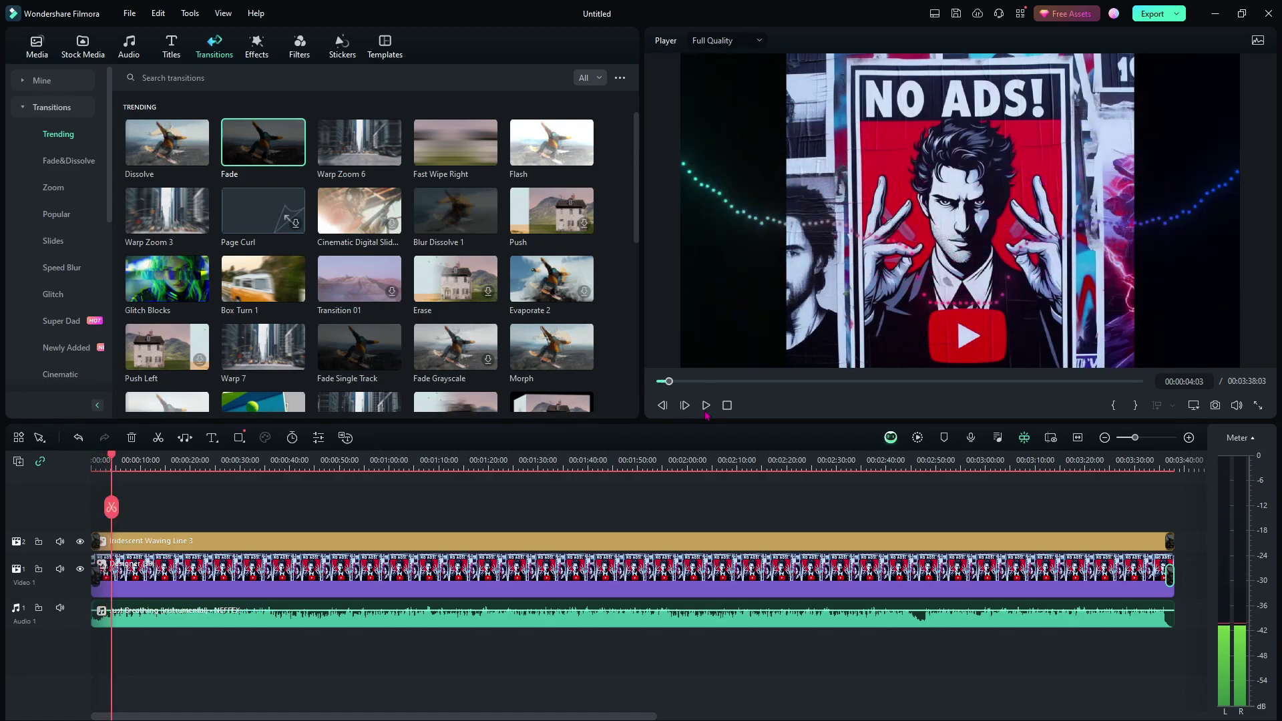
Step: Add the Audio-Driven Zoom effect on a track above the waving line effect and extend it to the song's full length
left_click(256, 50)
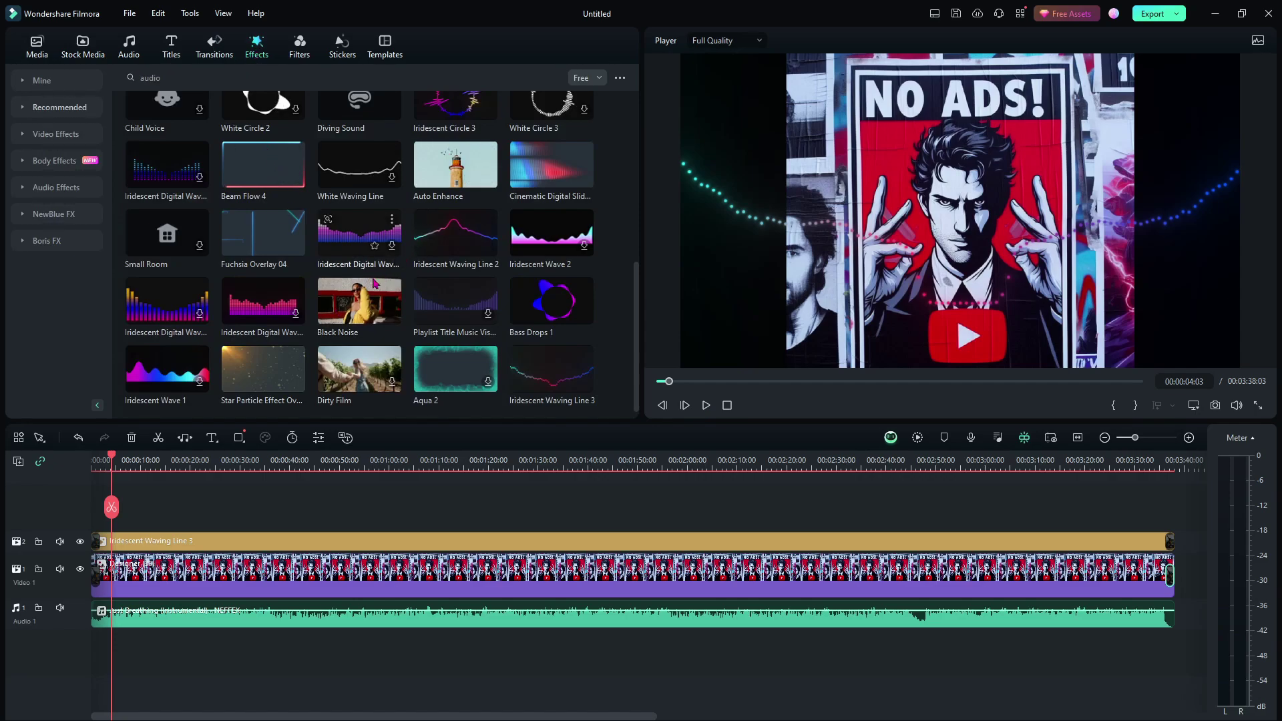
scroll(379, 278, "up", 5)
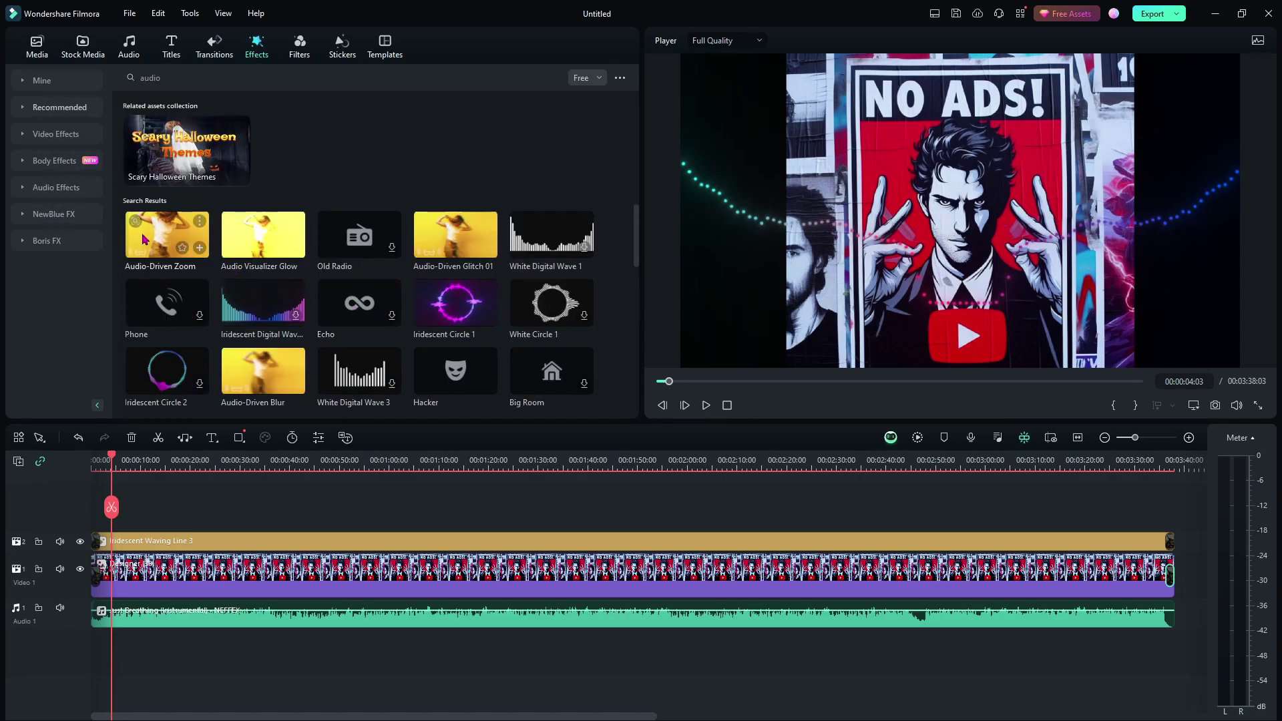
scroll(354, 306, "down", 3)
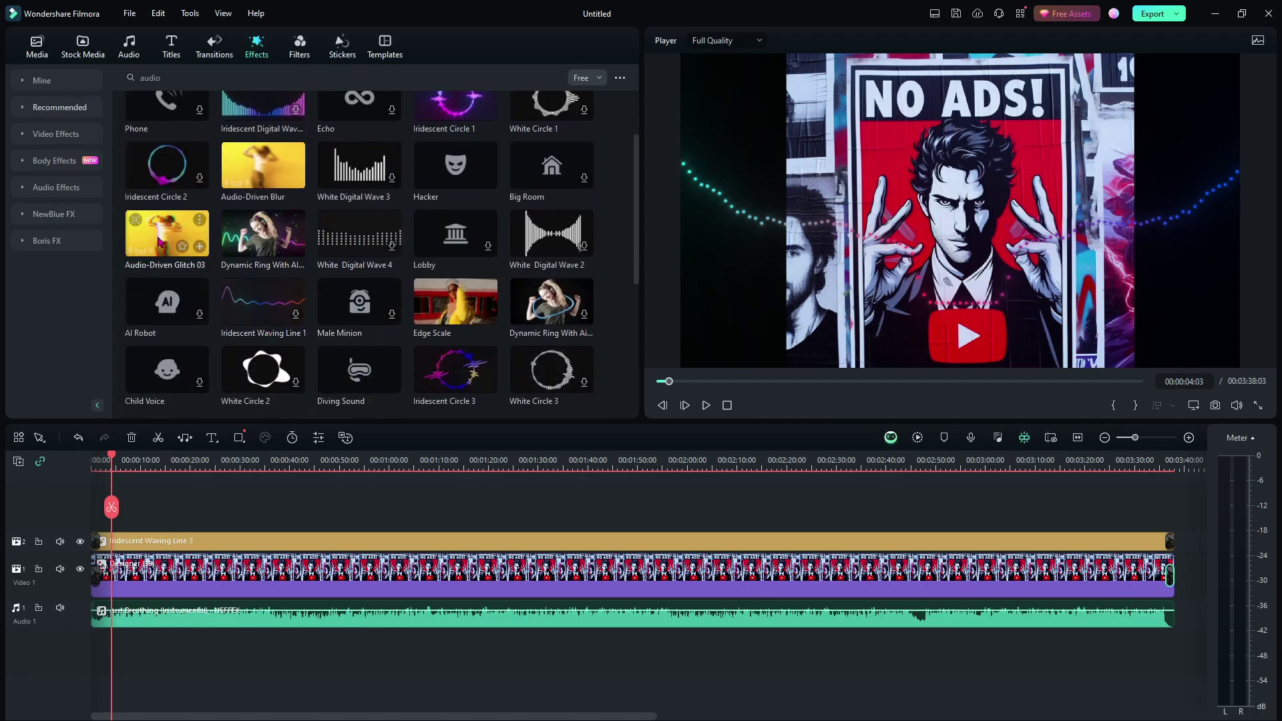
scroll(196, 246, "up", 3)
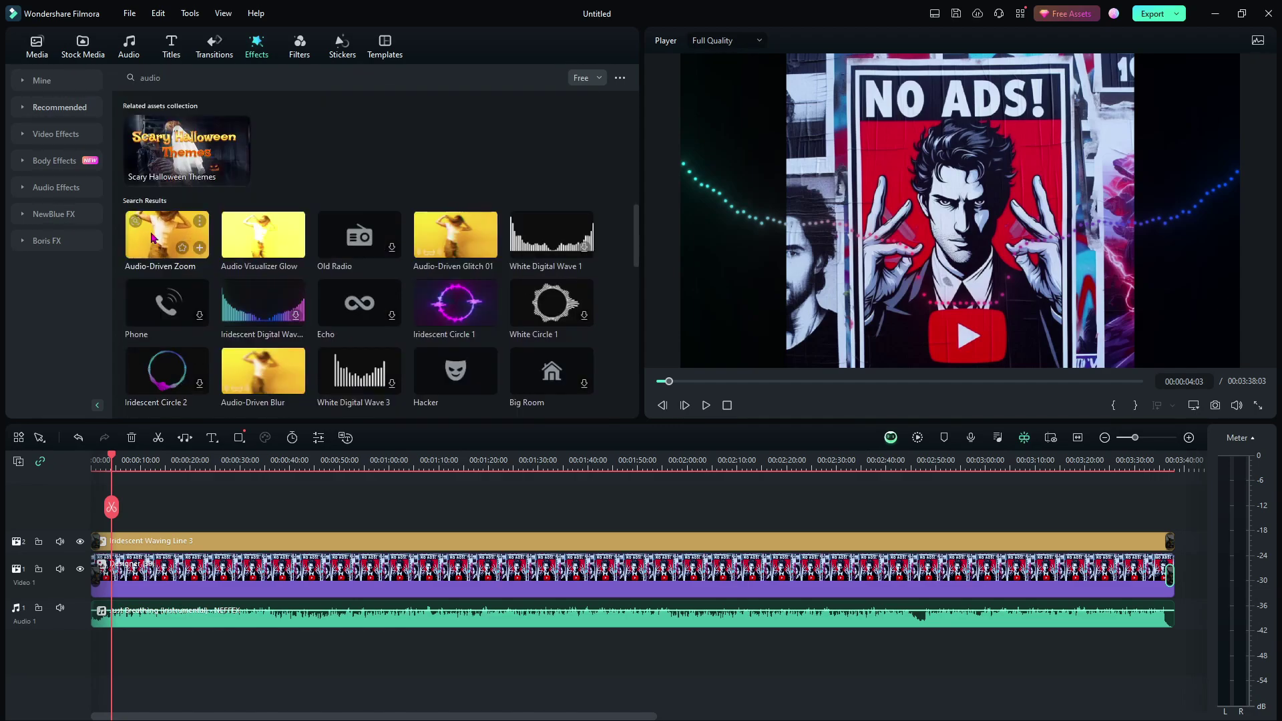
left_click_drag(167, 234, 1173, 498)
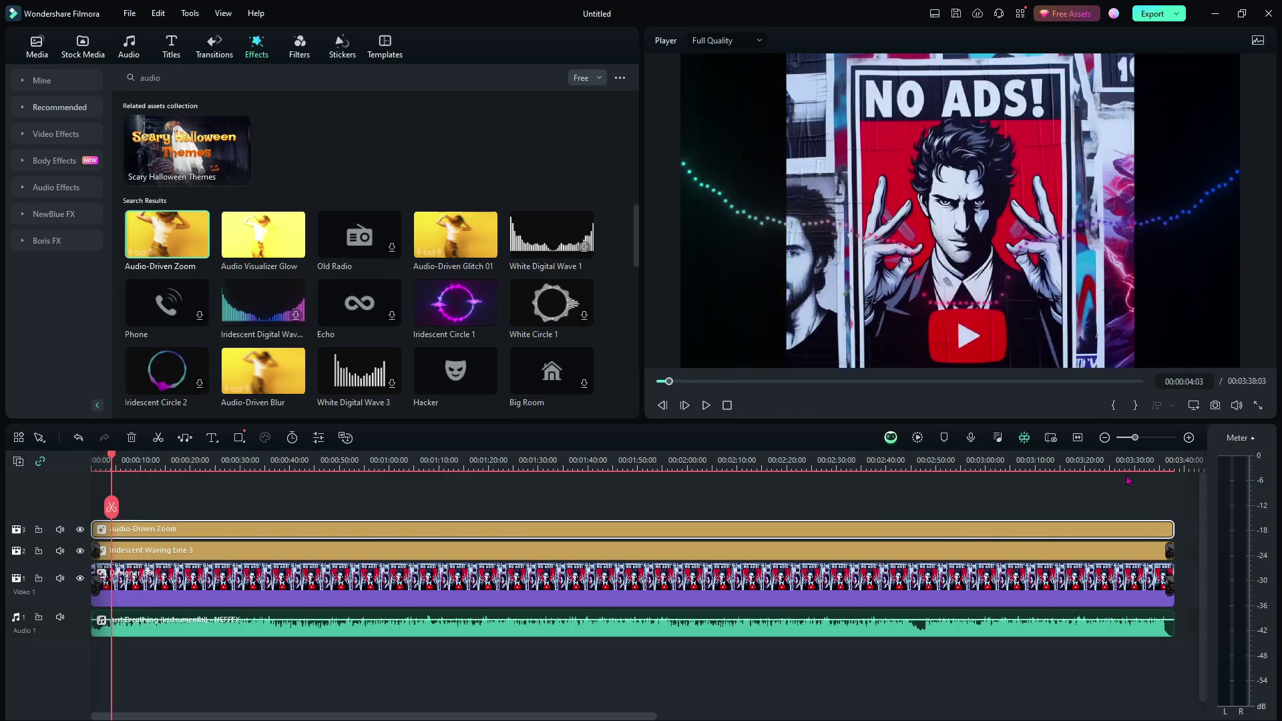
Step: Add Fade transitions to both ends of the Audio-Driven Zoom effect and preview the video from the start
left_click(220, 57)
left_click_drag(260, 146, 103, 533)
left_click_drag(251, 136, 1122, 528)
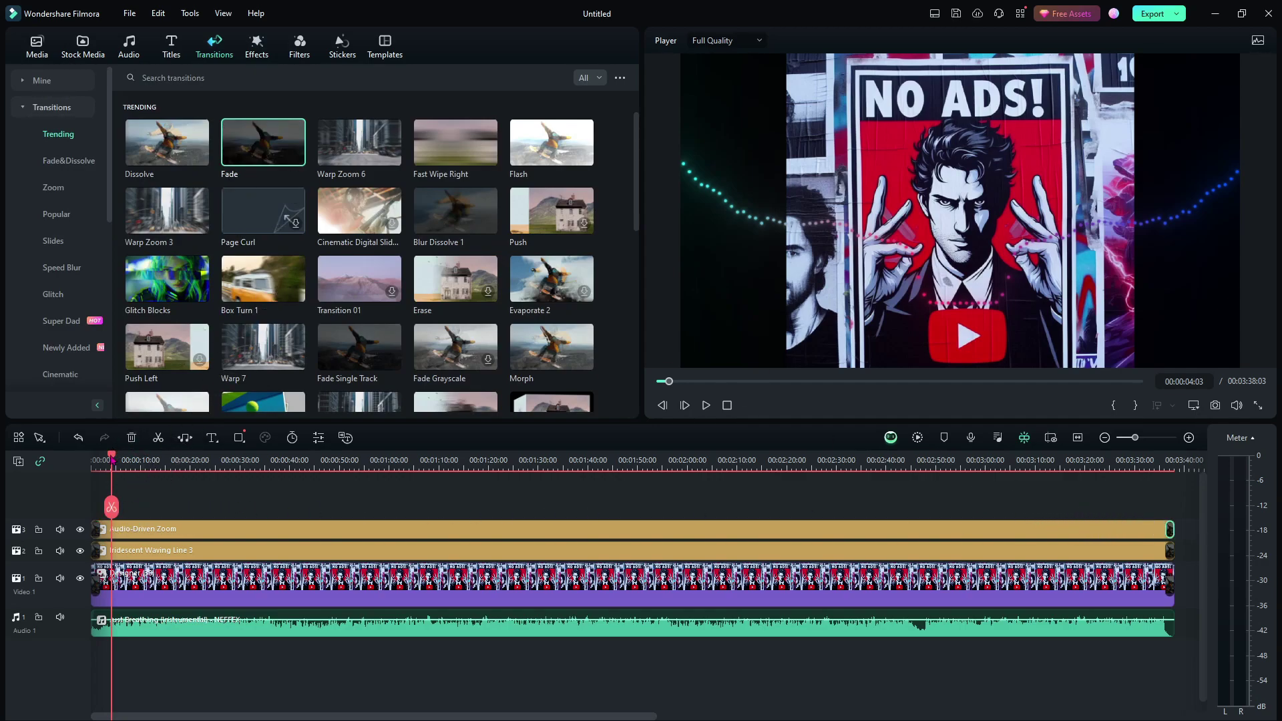
left_click_drag(112, 459, 75, 462)
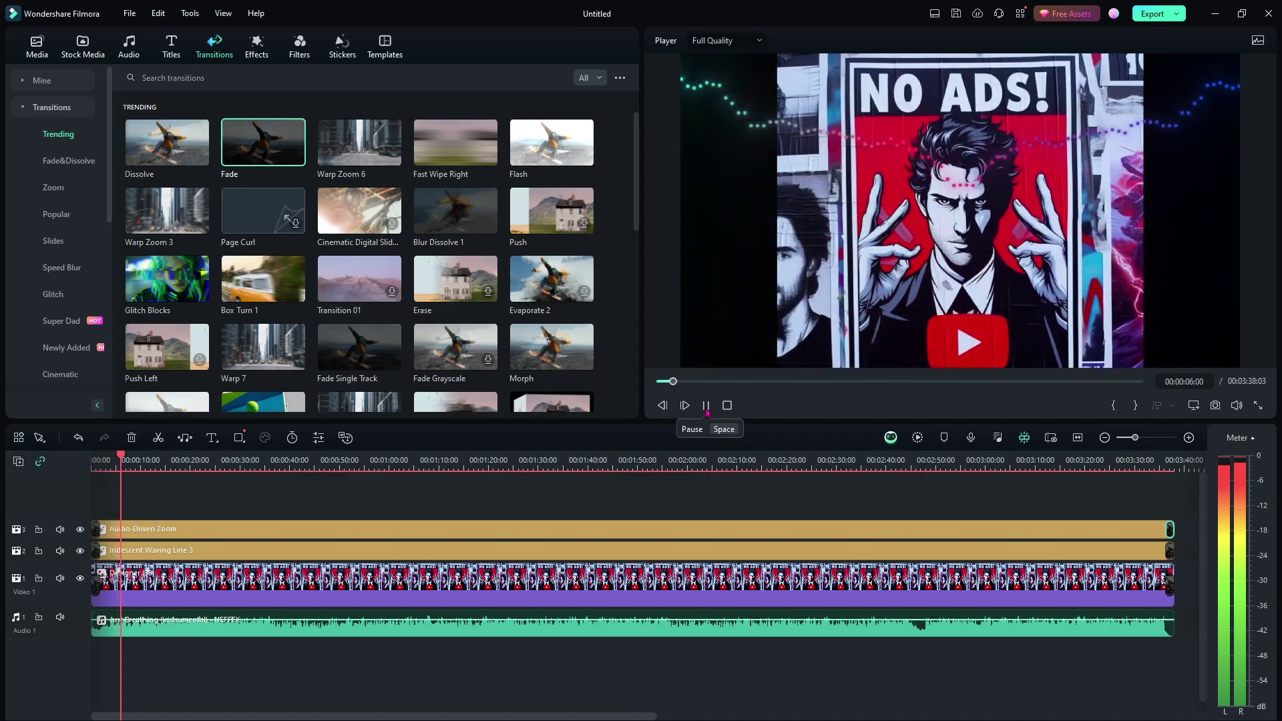
left_click(706, 406)
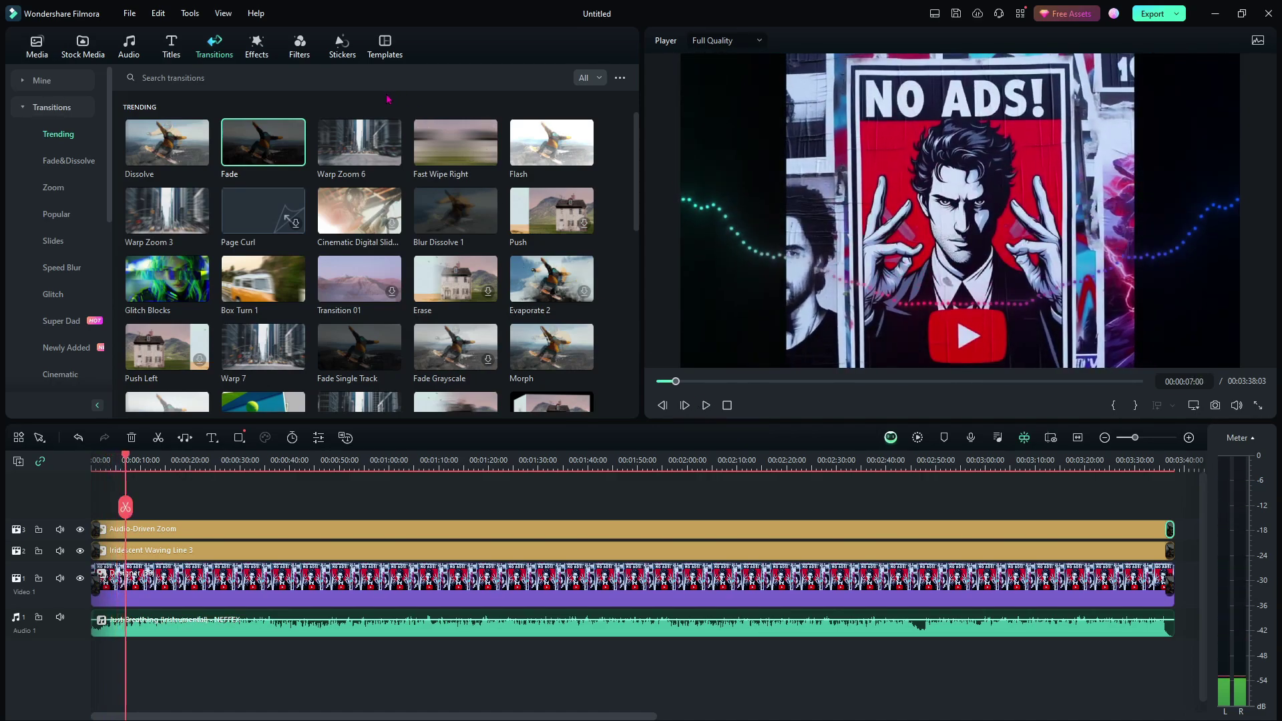
Step: Add the Audio Visualizer Glow effect on a track above Audio-Driven Zoom and extend it to end at 00:03:38:03
left_click(256, 44)
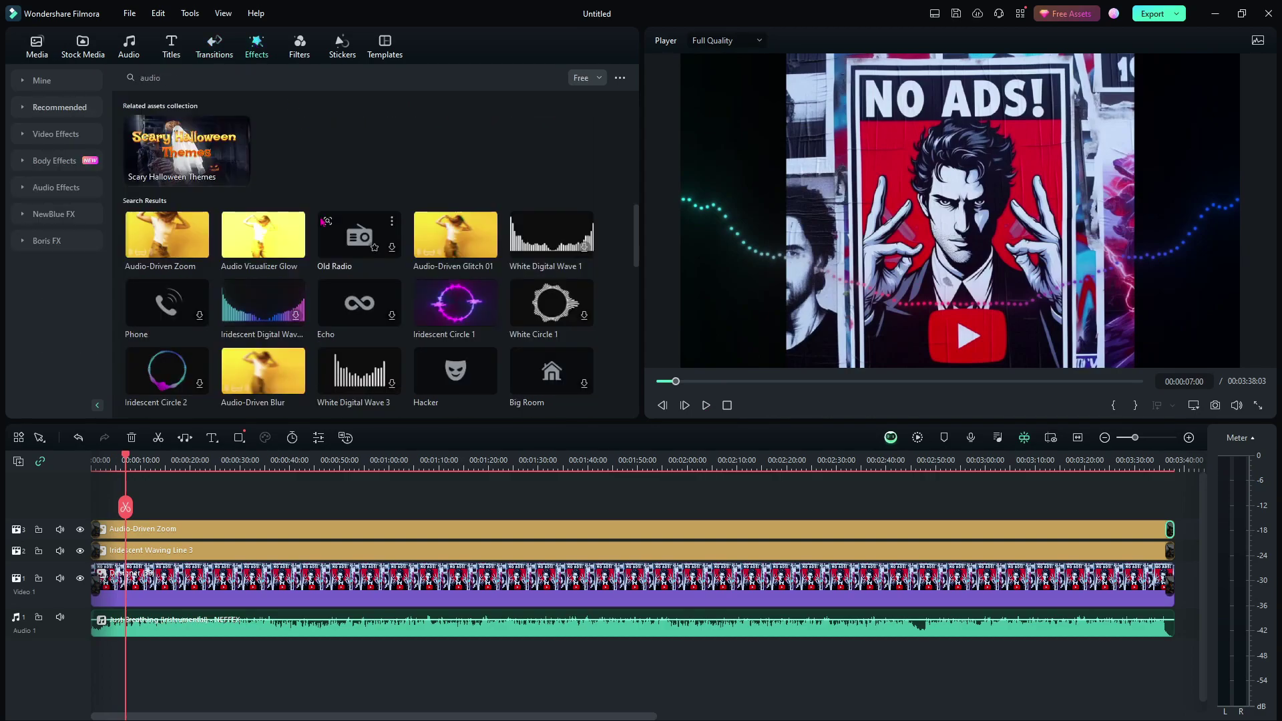
left_click_drag(253, 234, 1173, 513)
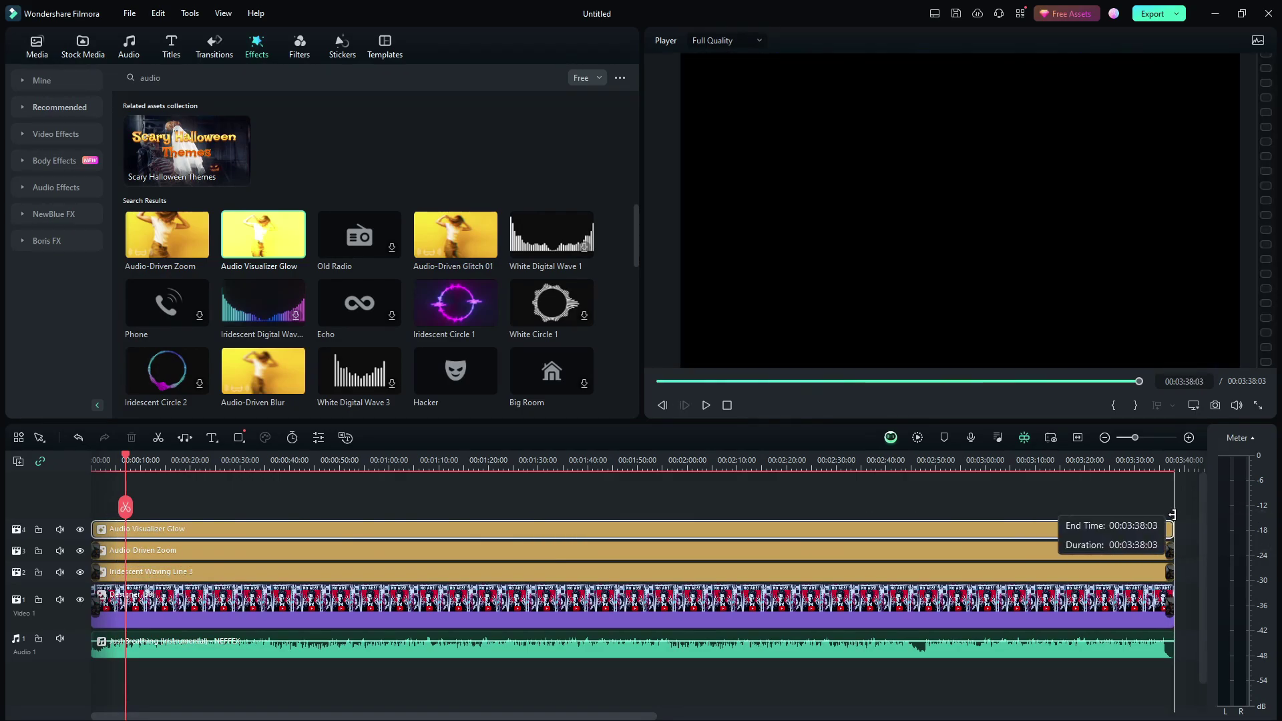
Step: Add Fade transitions to both ends of the Audio Visualizer Glow effect
left_click_drag(125, 508, 75, 468)
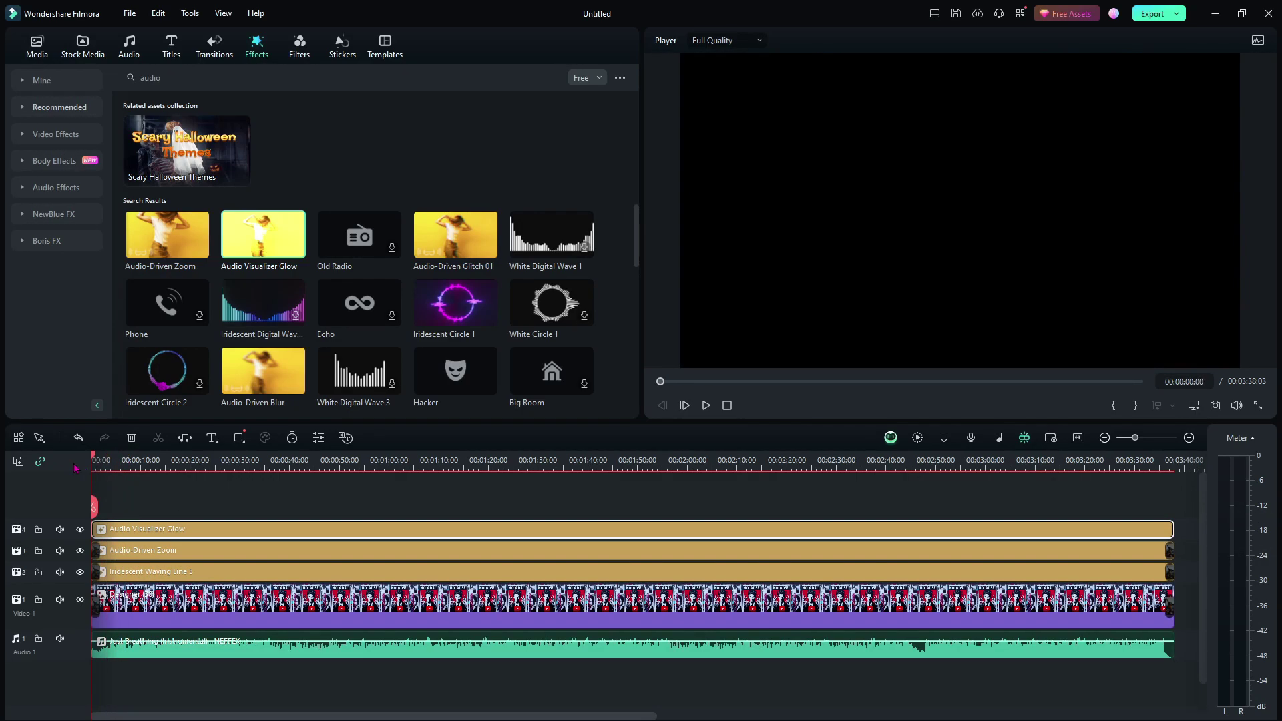
left_click(214, 57)
left_click_drag(264, 143, 128, 524)
left_click_drag(655, 334, 1126, 541)
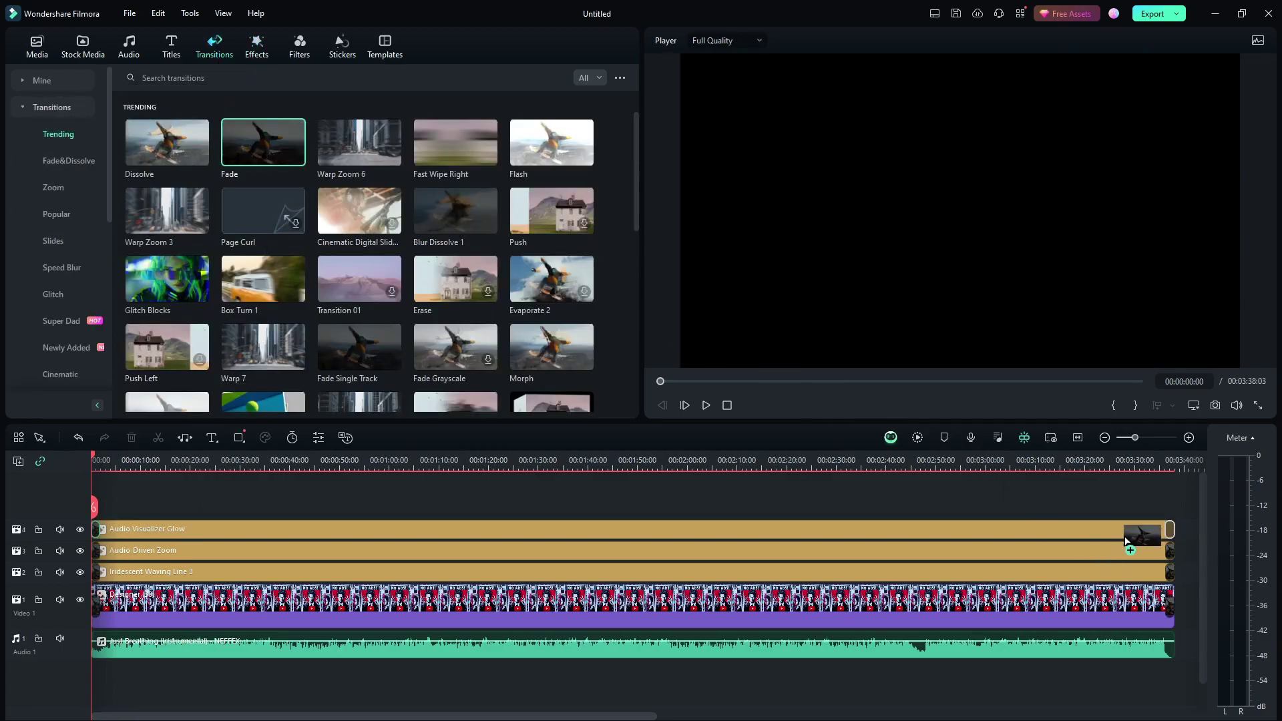
Step: Remove the Fade transition from the start of the Audio Visualizer Glow effect and preview the video's opening seconds
left_click(96, 532)
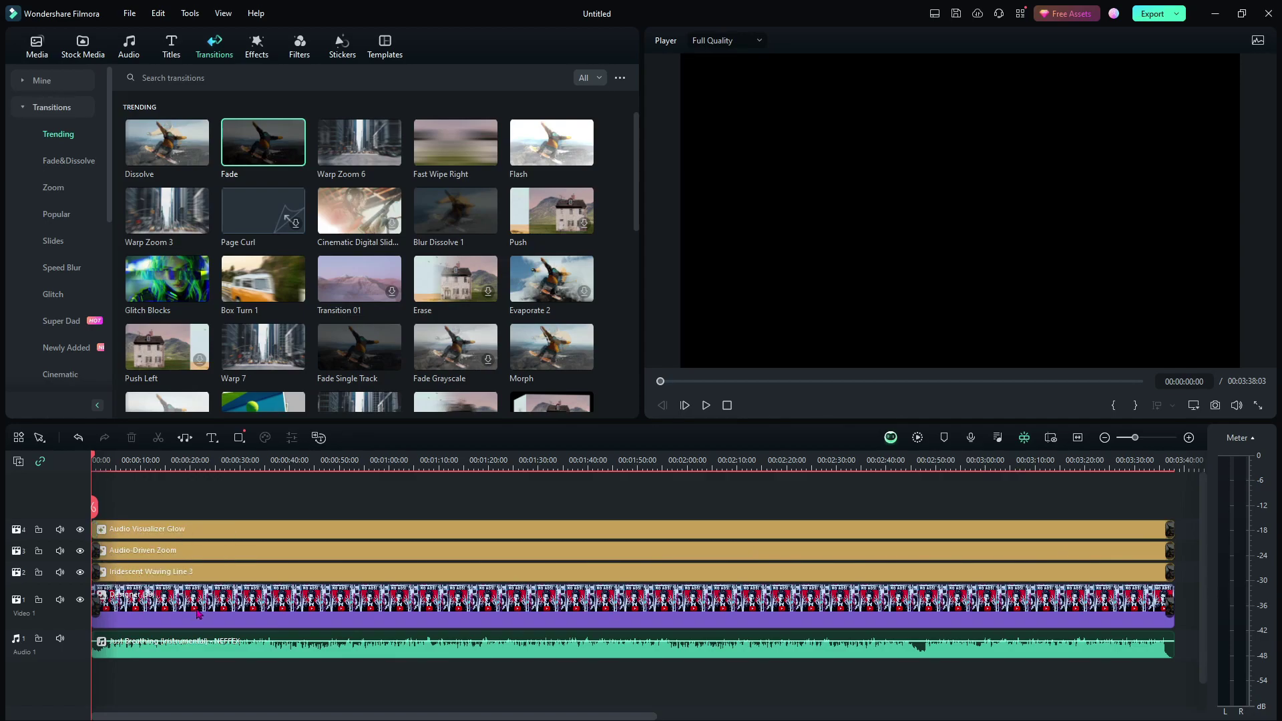
left_click(707, 406)
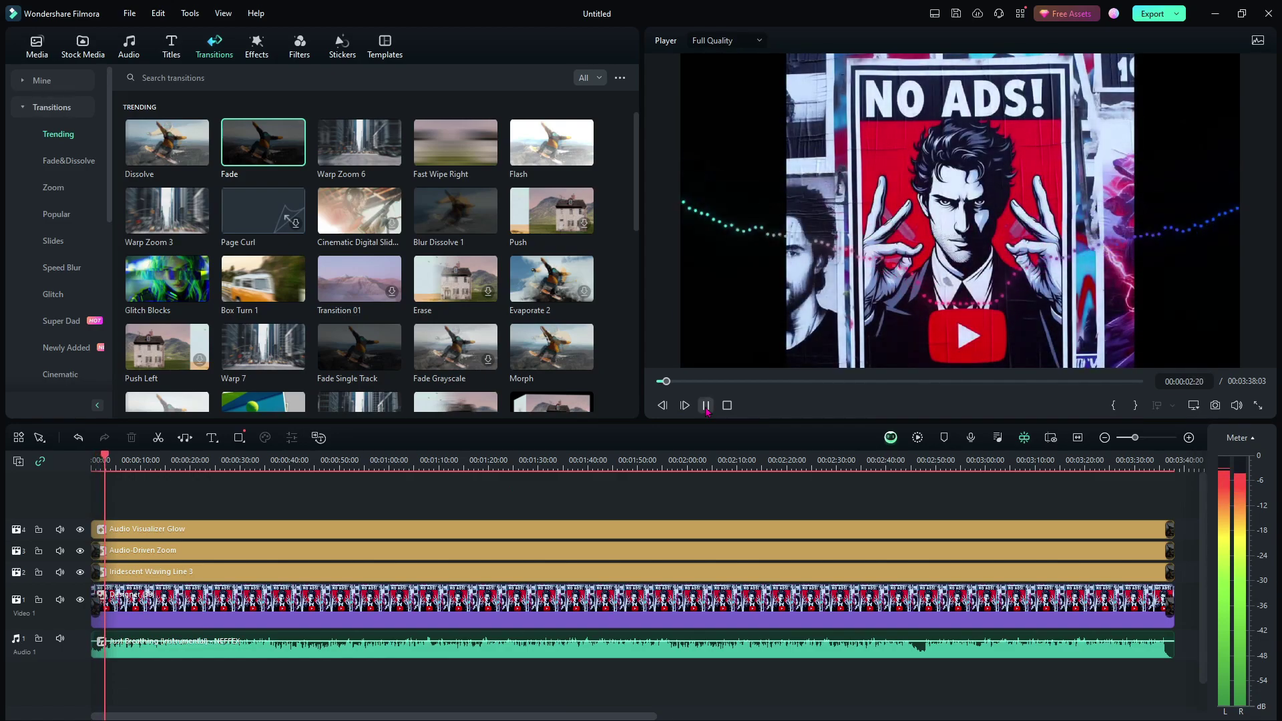
left_click(706, 406)
left_click_drag(107, 459, 75, 466)
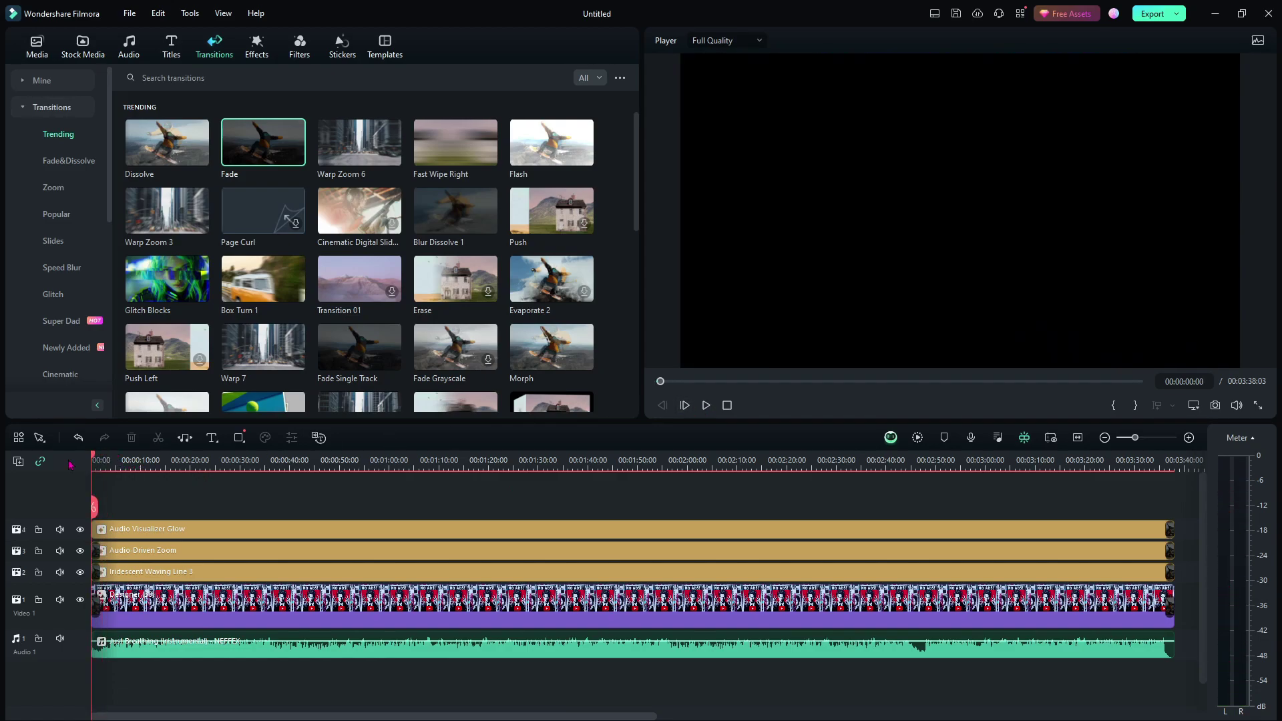
Step: Restore the Fade transition at the start of the Audio Visualizer Glow effect and preview the video from the start
mouse_move(286, 176)
left_mouse_down()
mouse_move(220, 532)
mouse_move(109, 532)
left_mouse_up()
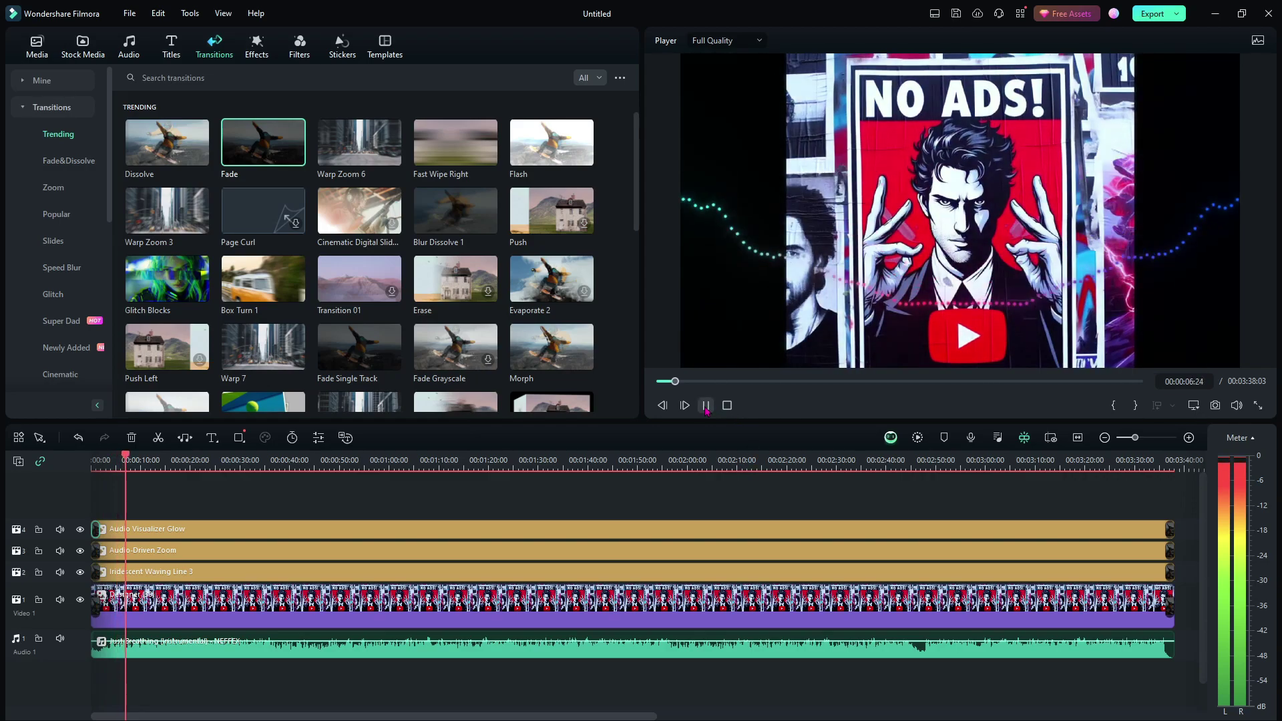
key("space")
Step: Add the Audio-Driven Glitch 01 effect on a track above Audio Visualizer Glow and extend it to the song's full length
left_click(257, 46)
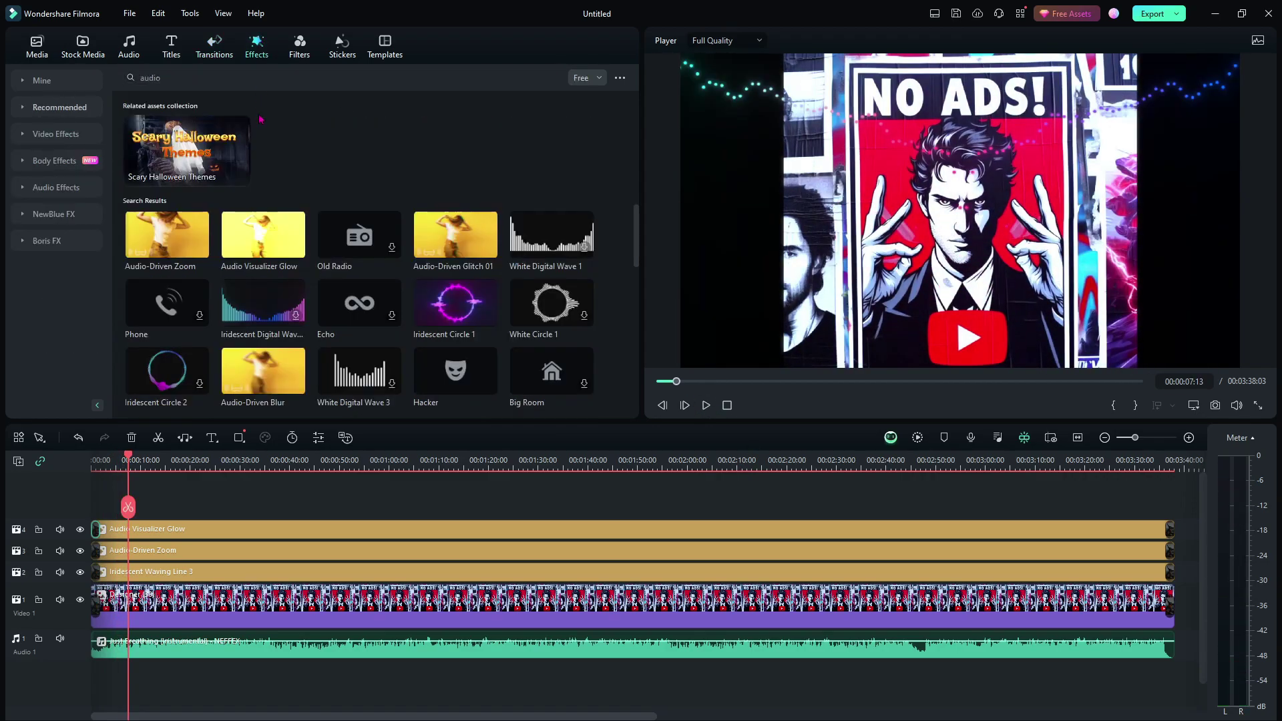
left_click_drag(445, 225, 1173, 528)
Step: Add Fade transitions to both ends of the Audio-Driven Glitch 01 effect and preview the video from the start
left_click(217, 52)
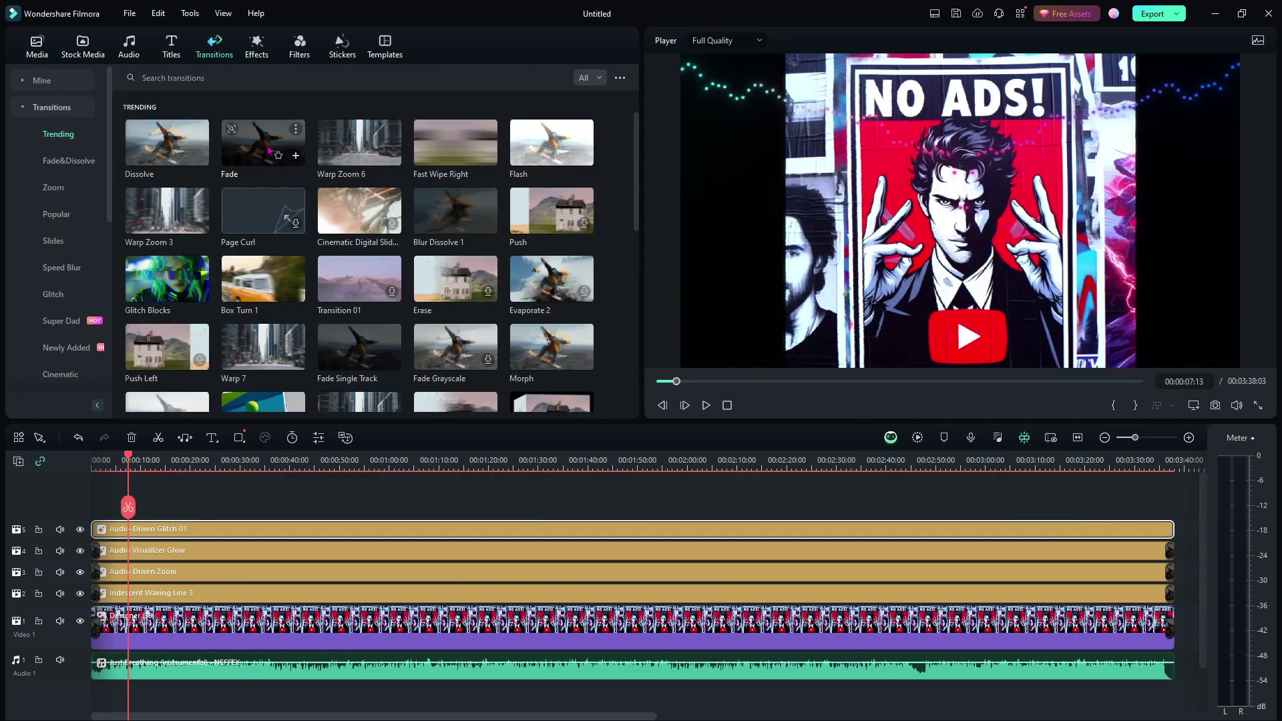
left_click(114, 516)
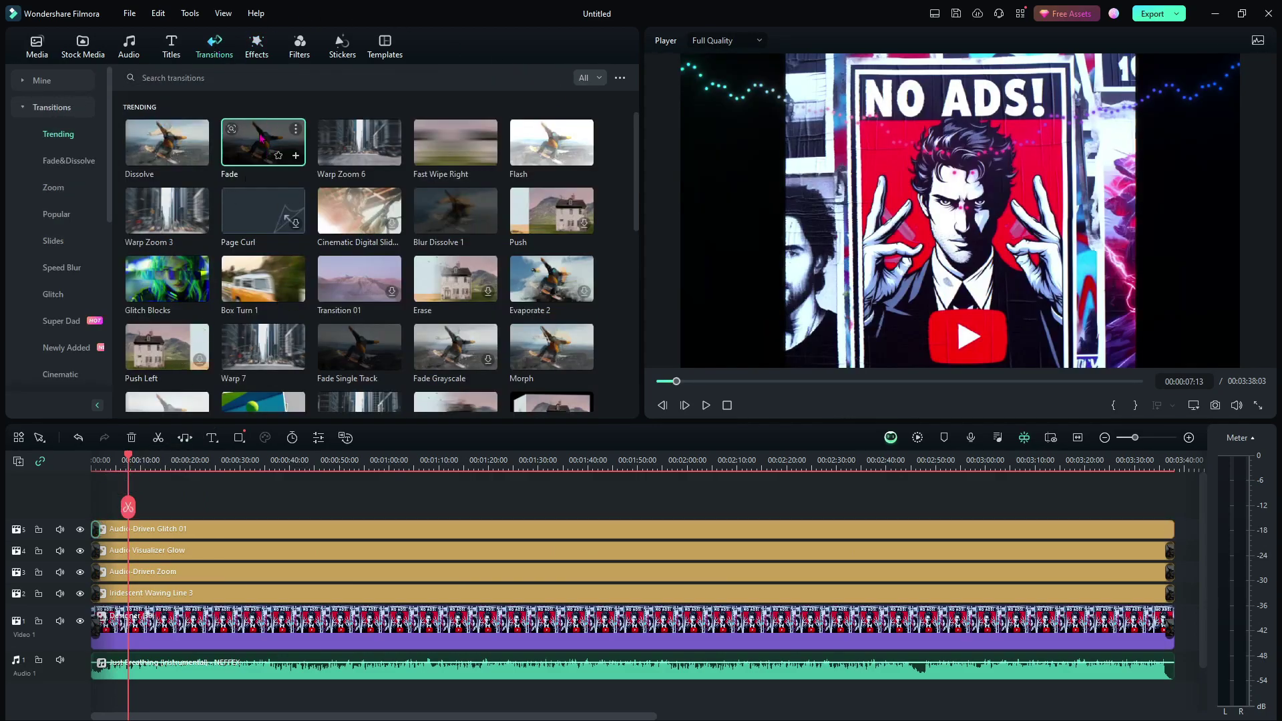
left_click_drag(997, 405, 1169, 535)
key("Home")
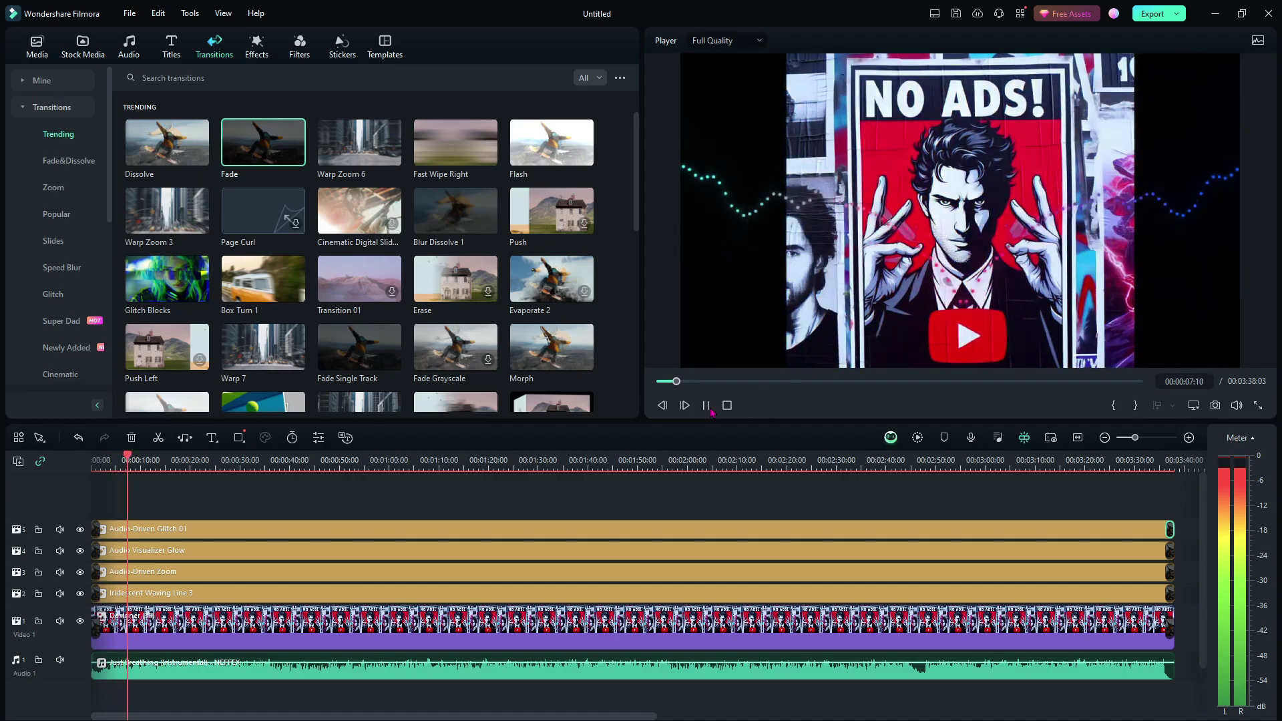
key("space")
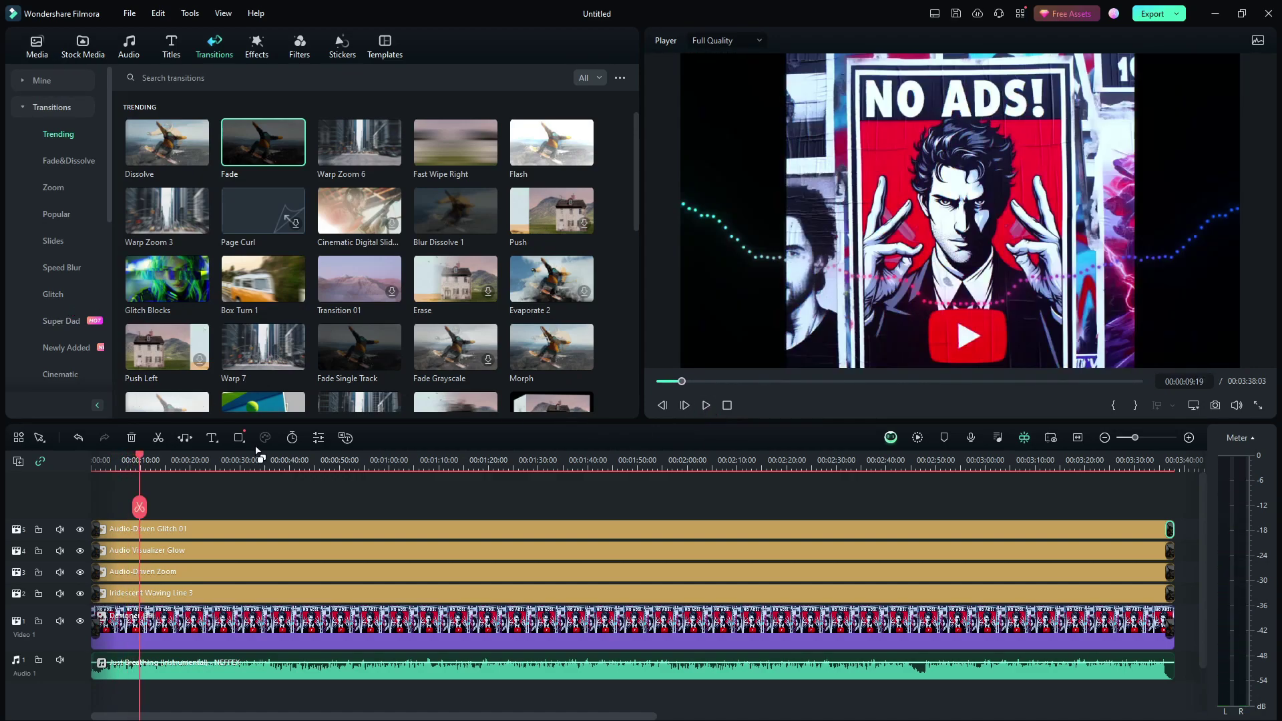
Step: Clear the effects search, add Light Leak 4 on a track above Audio-Driven Glitch 01, and extend it to the song's full length
left_click(257, 48)
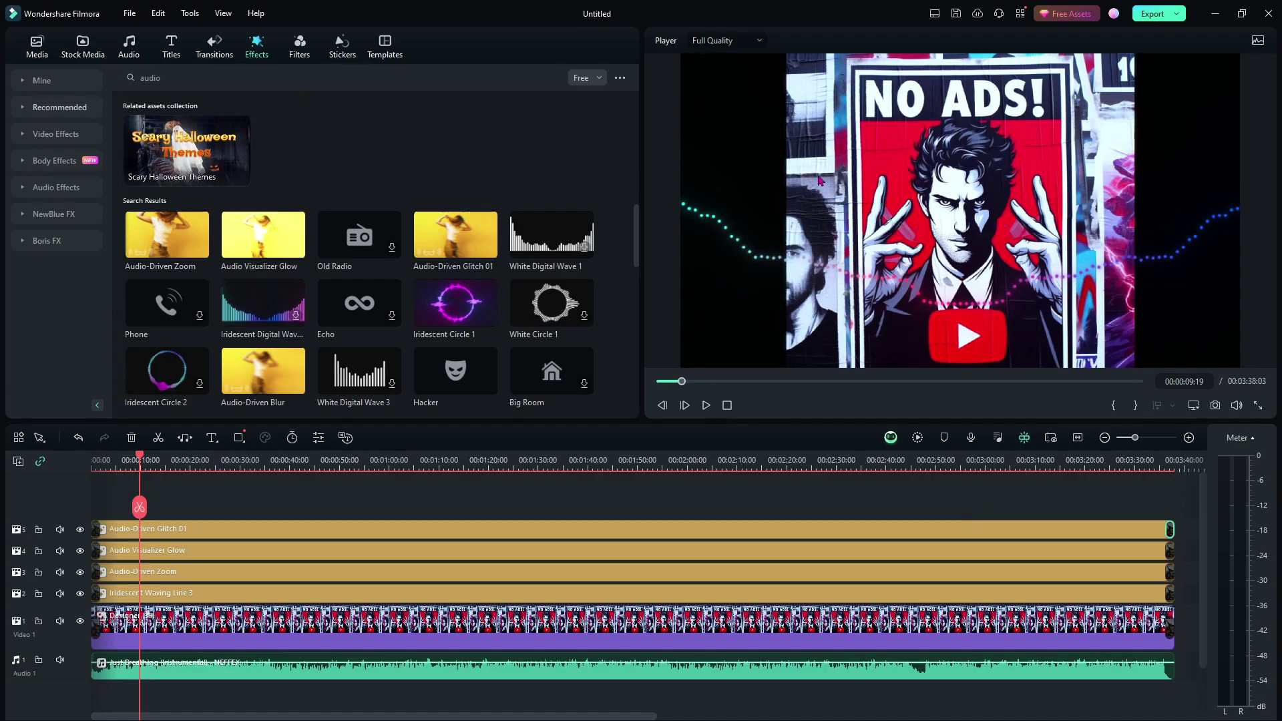
left_click(302, 52)
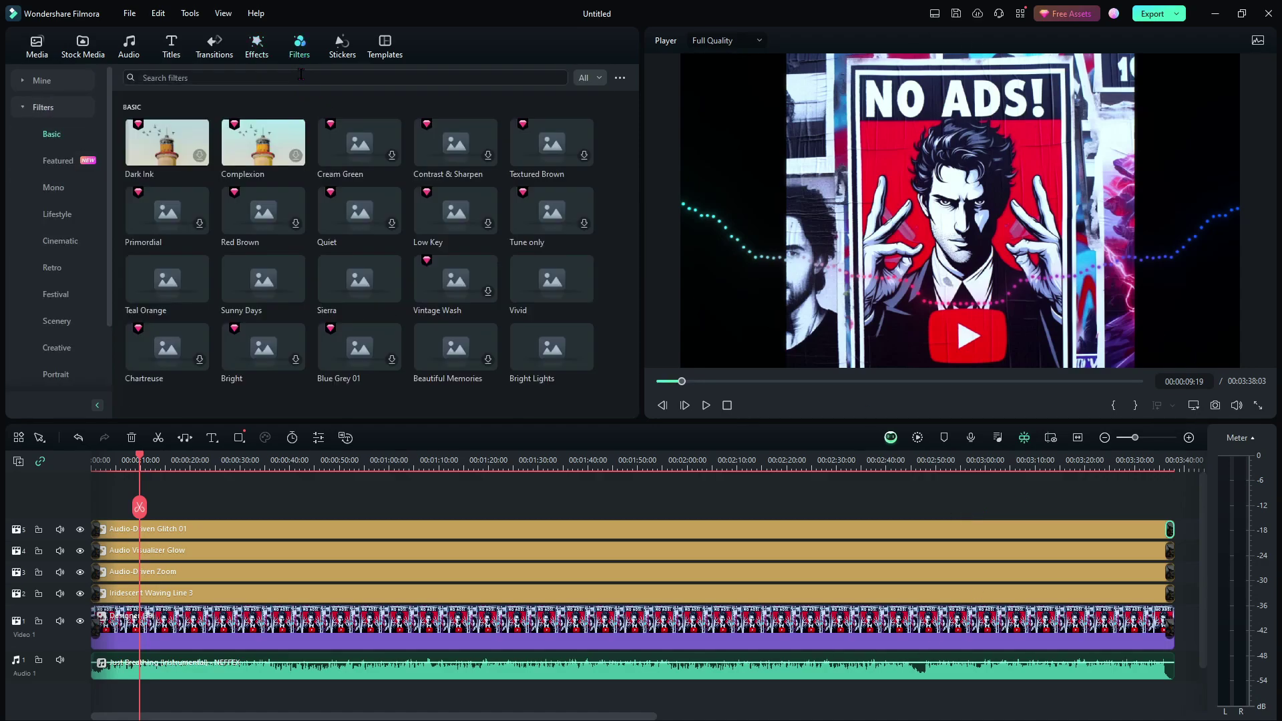
left_click(258, 52)
left_click(561, 79)
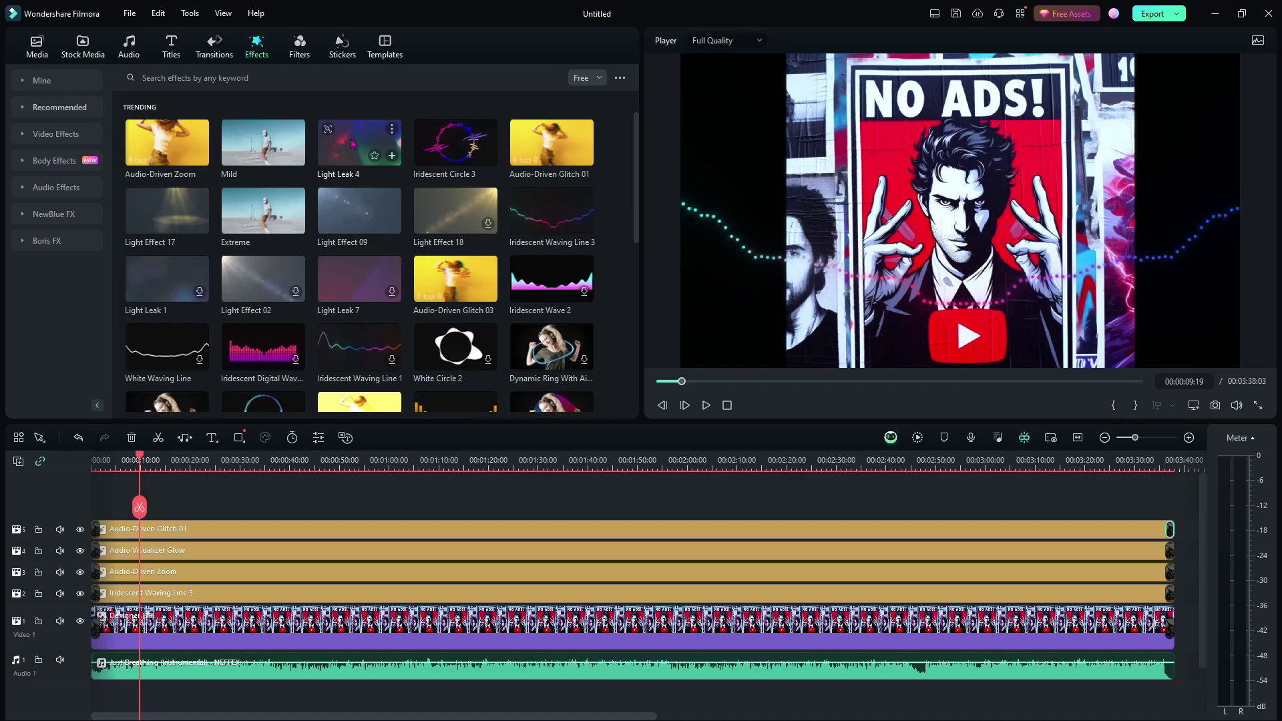
left_click_drag(177, 523, 1082, 541)
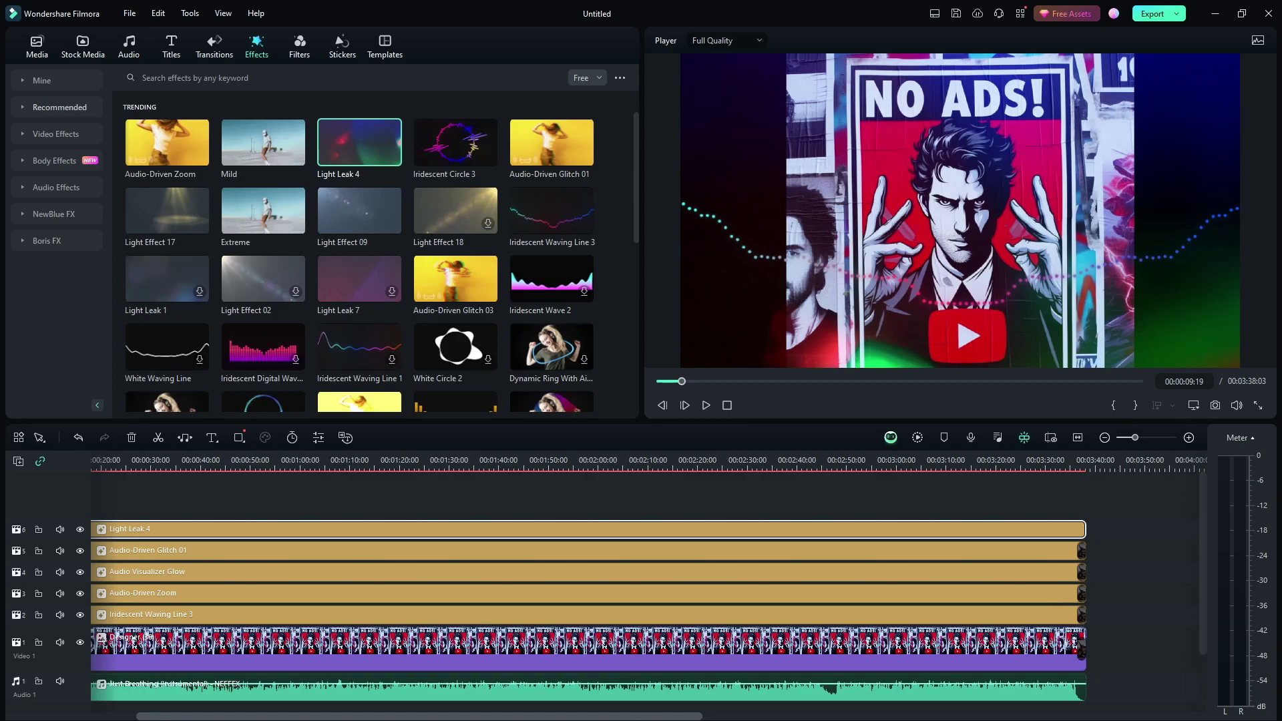
left_click_drag(420, 716, 374, 717)
Step: Add Fade transitions to both ends of the Light Leak 4 effect and preview the video from the start
left_click(213, 45)
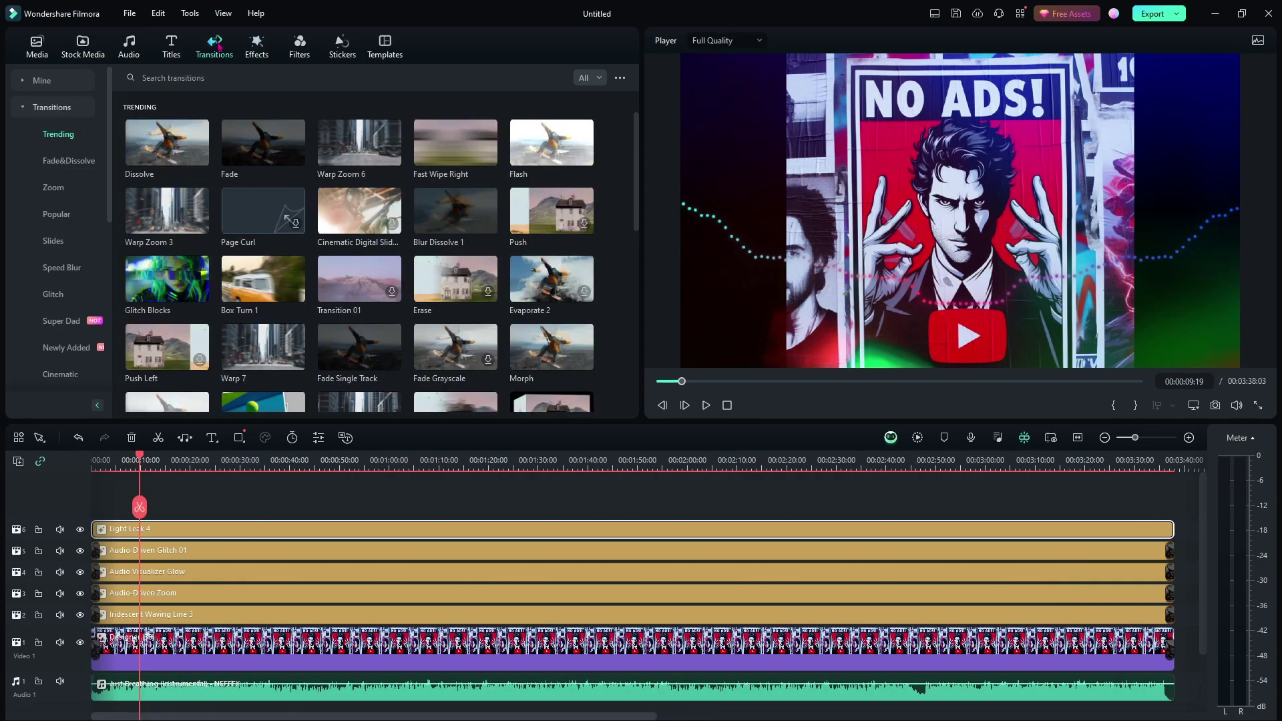
left_click(258, 135)
left_click_drag(264, 139, 1180, 538)
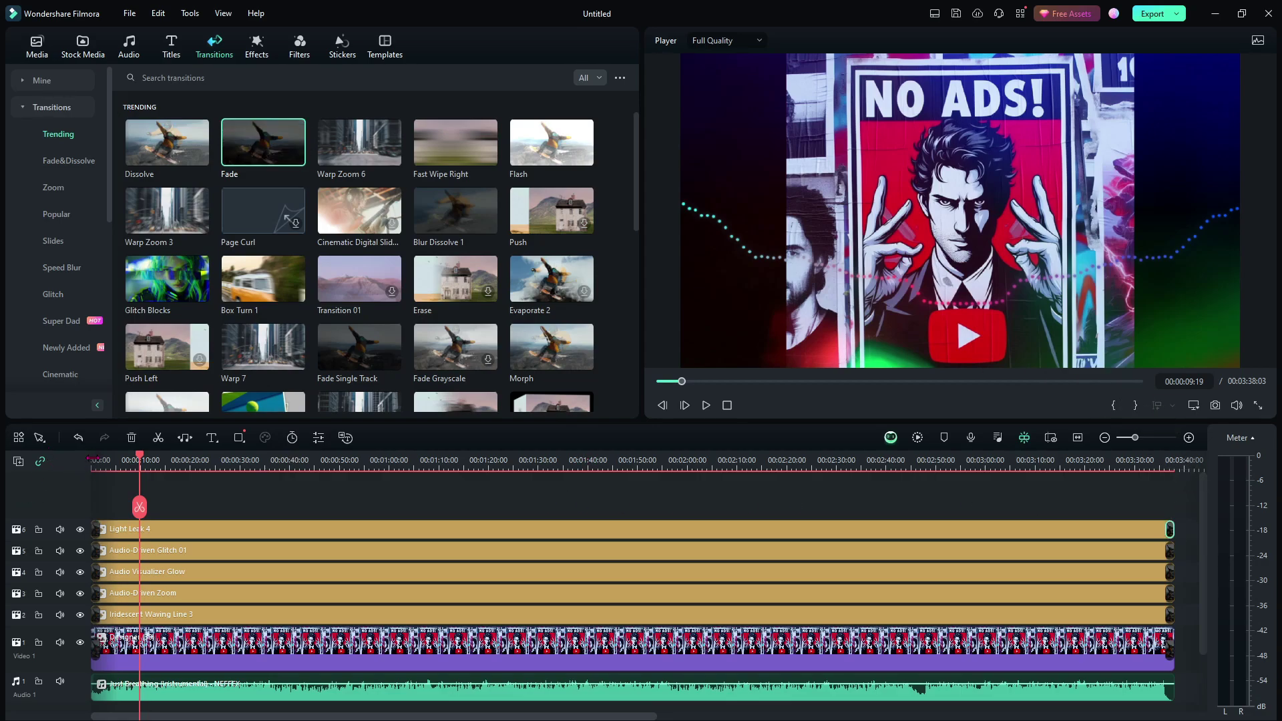
left_click(93, 458)
left_click(706, 405)
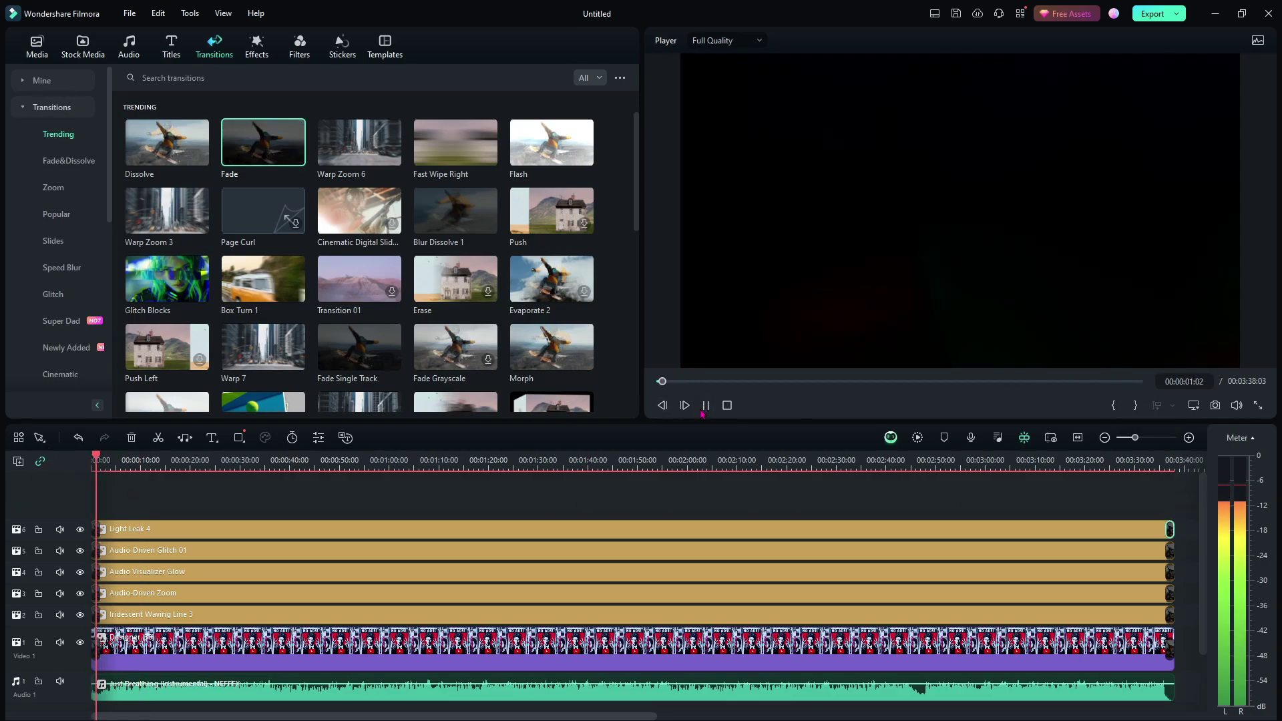
left_click(706, 405)
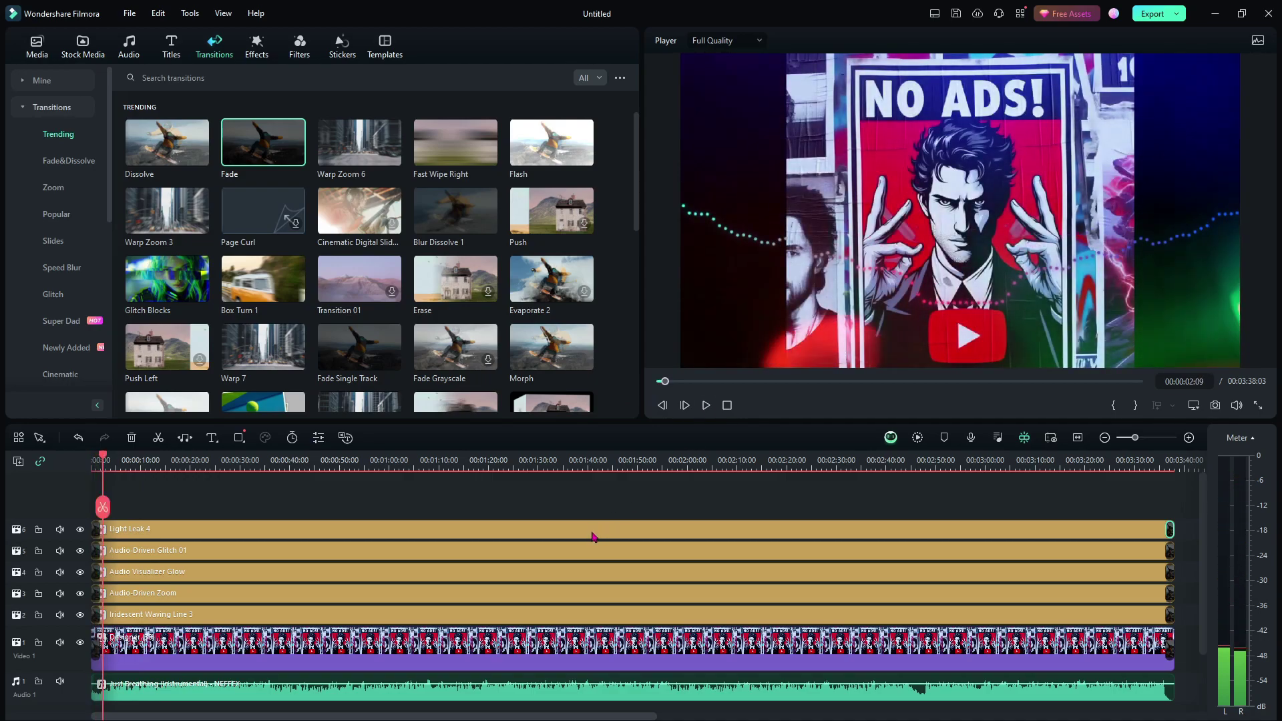
Step: Set the Light Leak 4 effect's opacity to 17% and preview the video
double_click(593, 534)
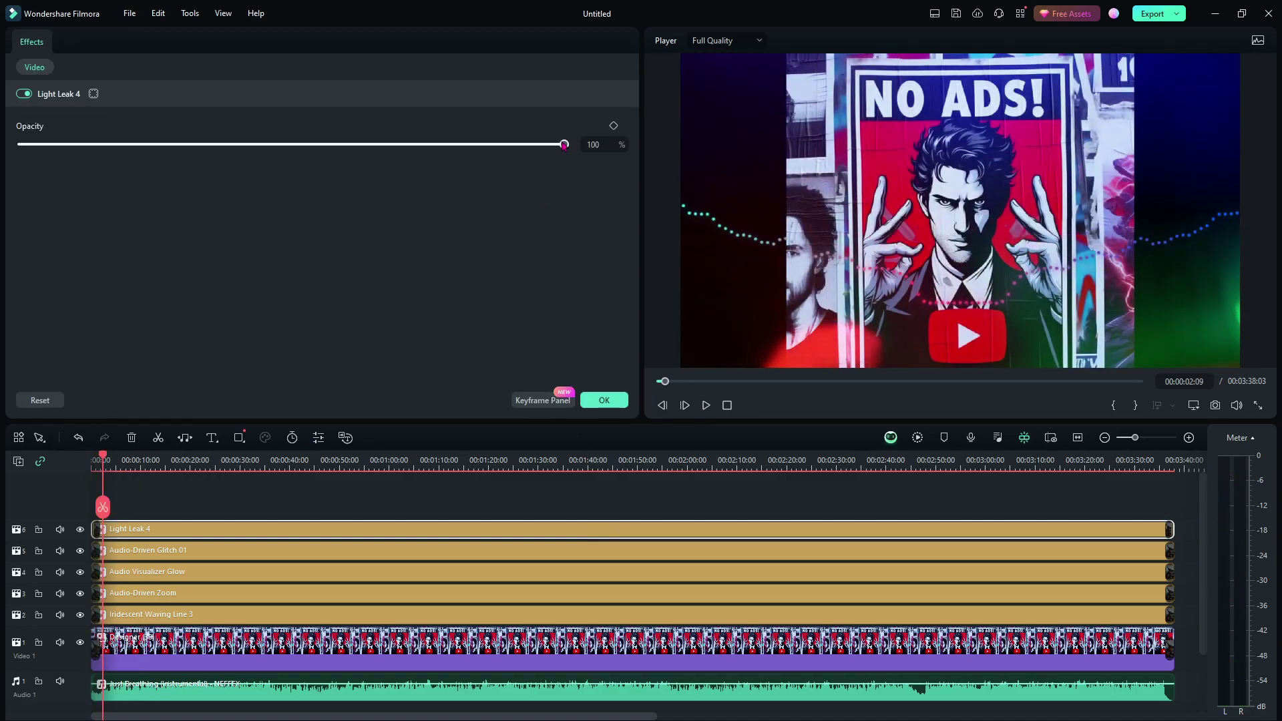
left_click_drag(560, 147, 306, 176)
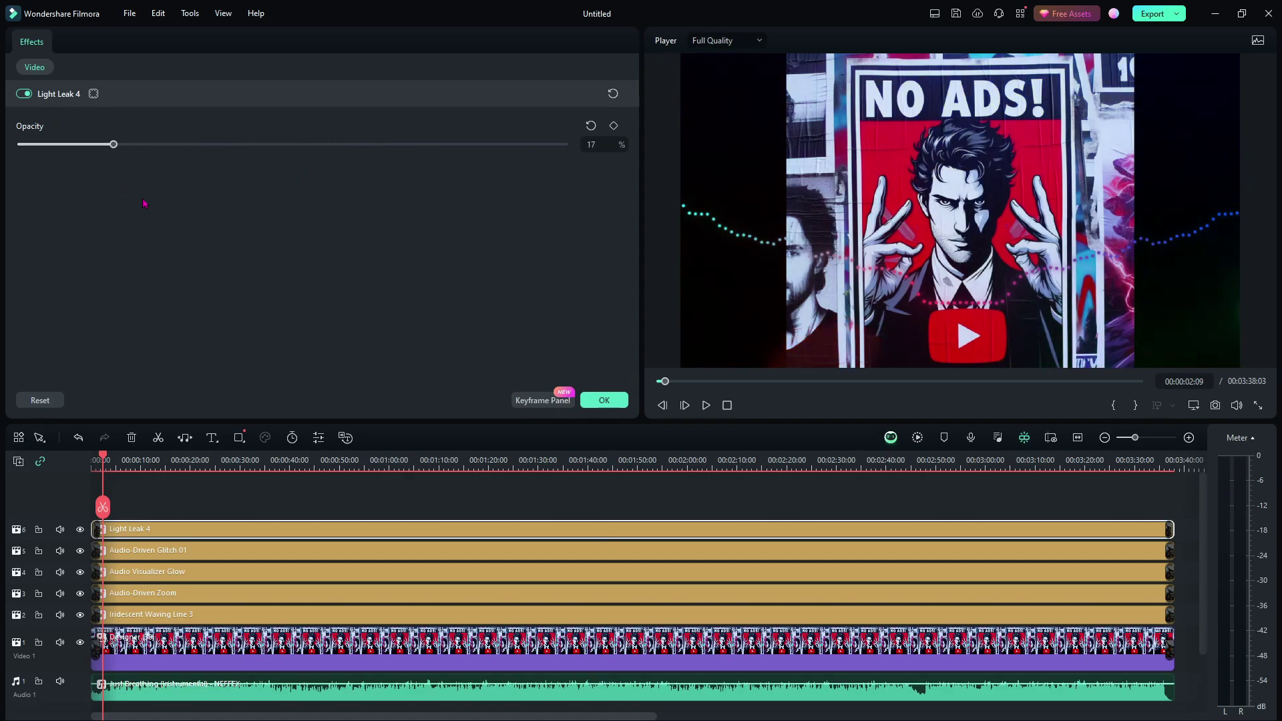
left_click(706, 406)
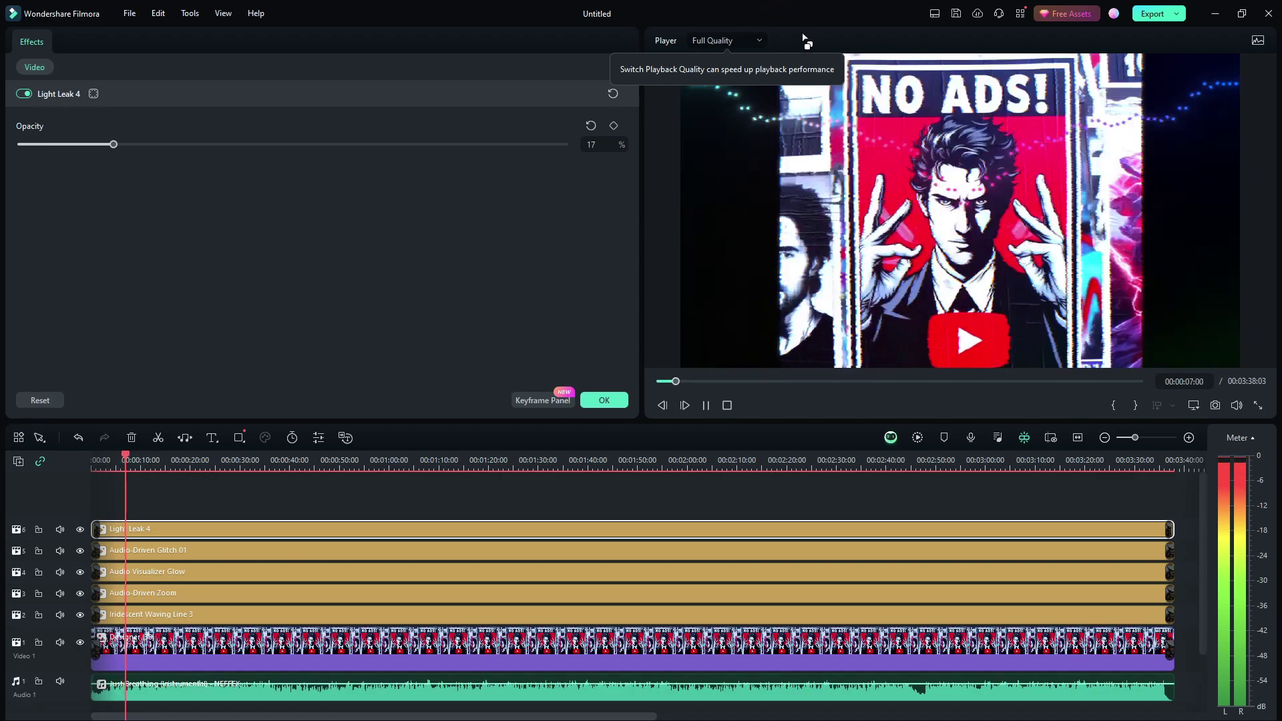
Step: Set the Light Leak 4 effect's opacity to 28%, apply the setting, and stop the preview
left_click(141, 145)
left_click_drag(142, 150, 176, 154)
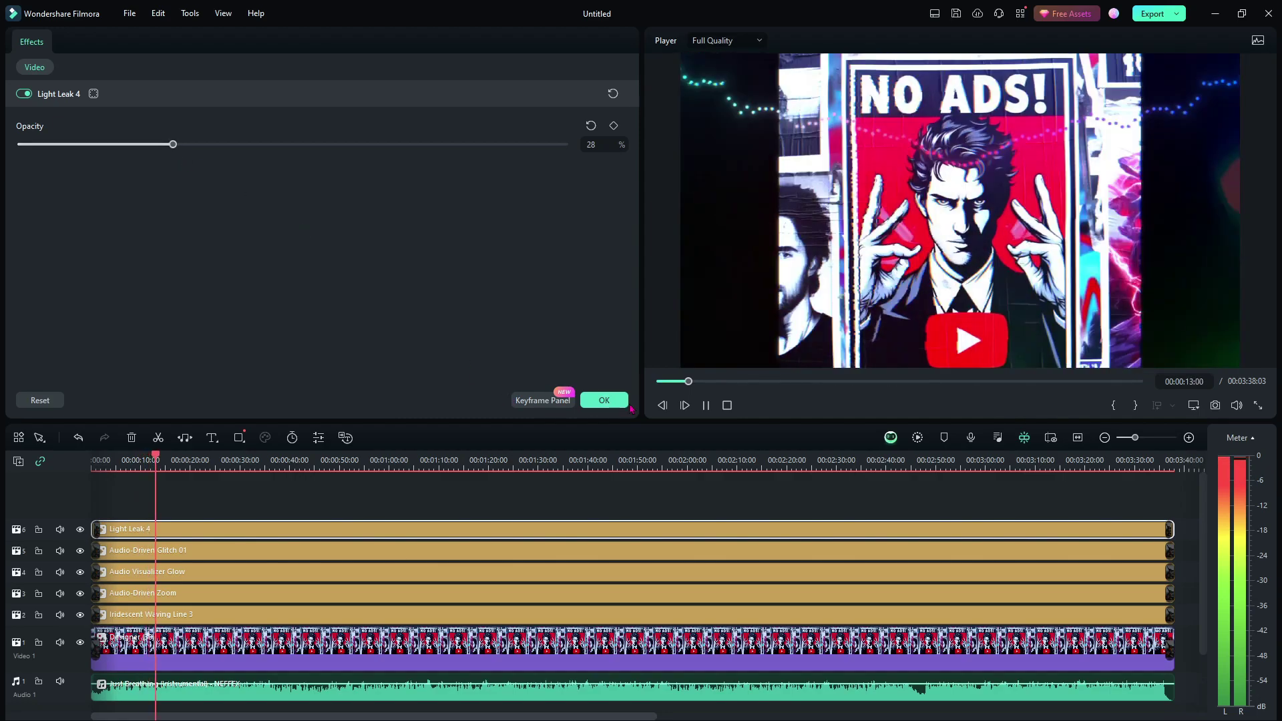
left_click(604, 400)
key("space")
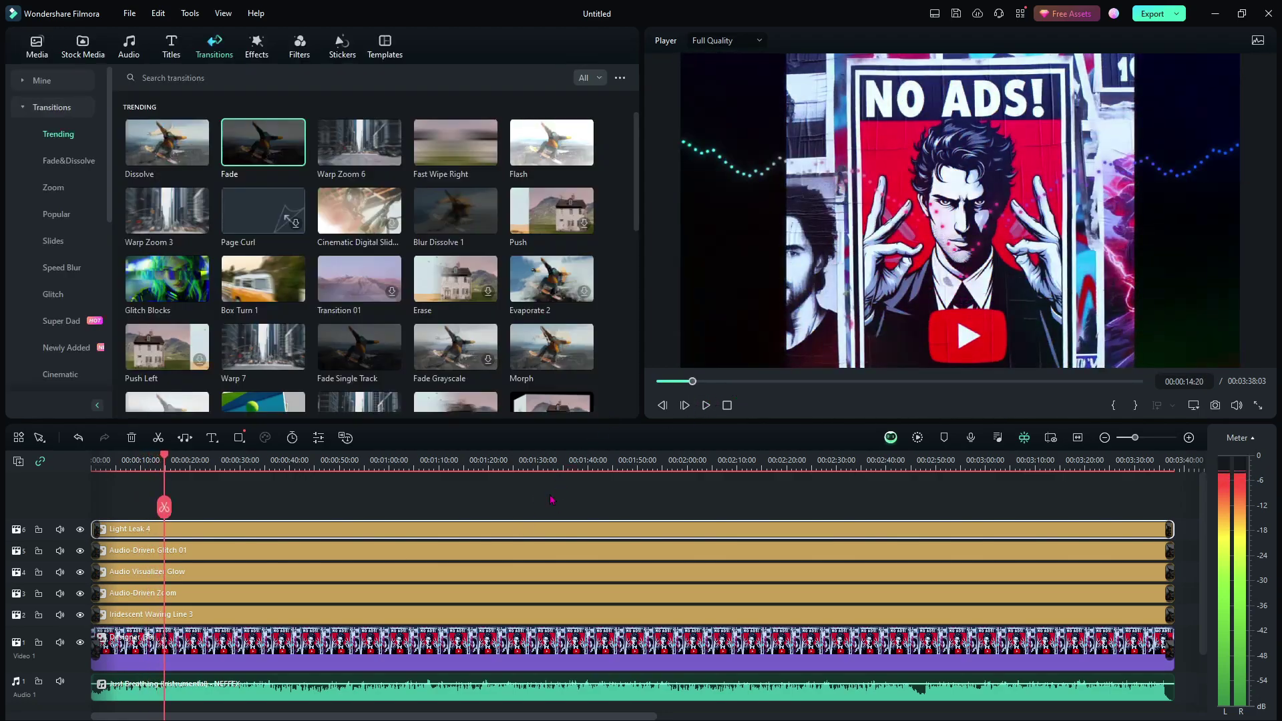
Step: Replace the Light Leak 4 effect with Light Leak 5 on the same track, covering the song's full length
key("Delete")
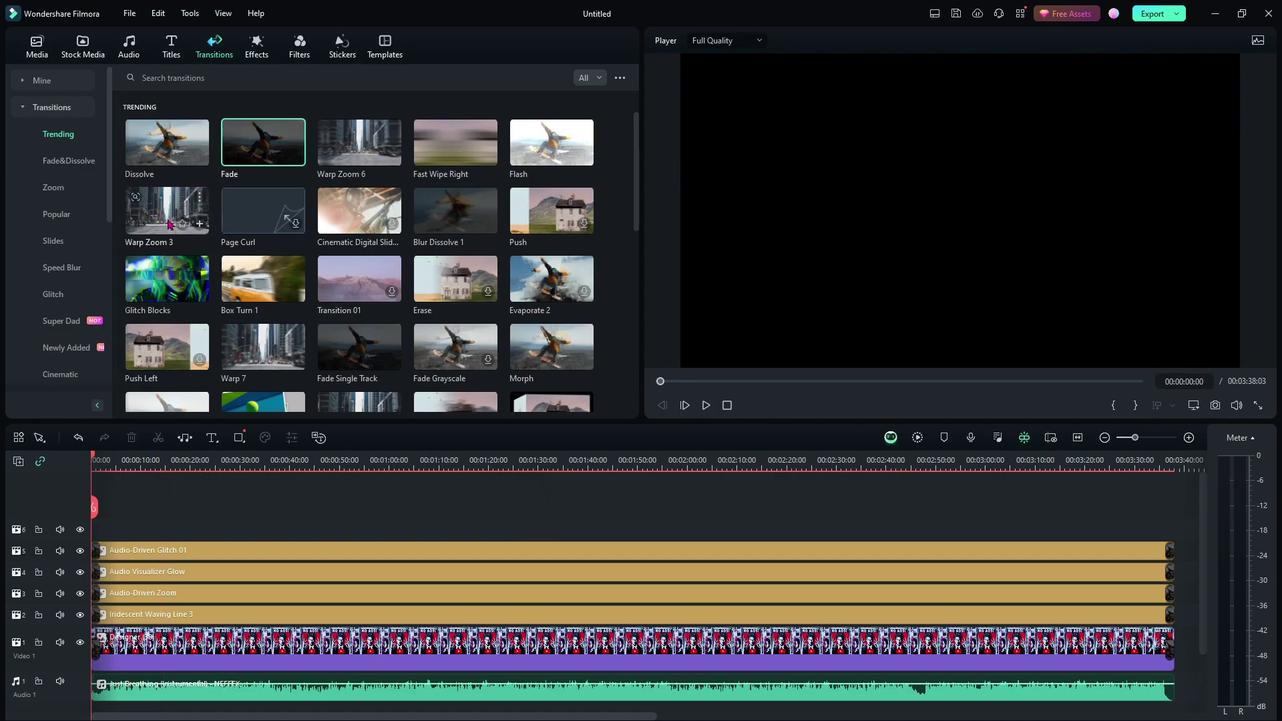
left_click(256, 47)
scroll(377, 310, "down", 1)
scroll(377, 310, "down", 5)
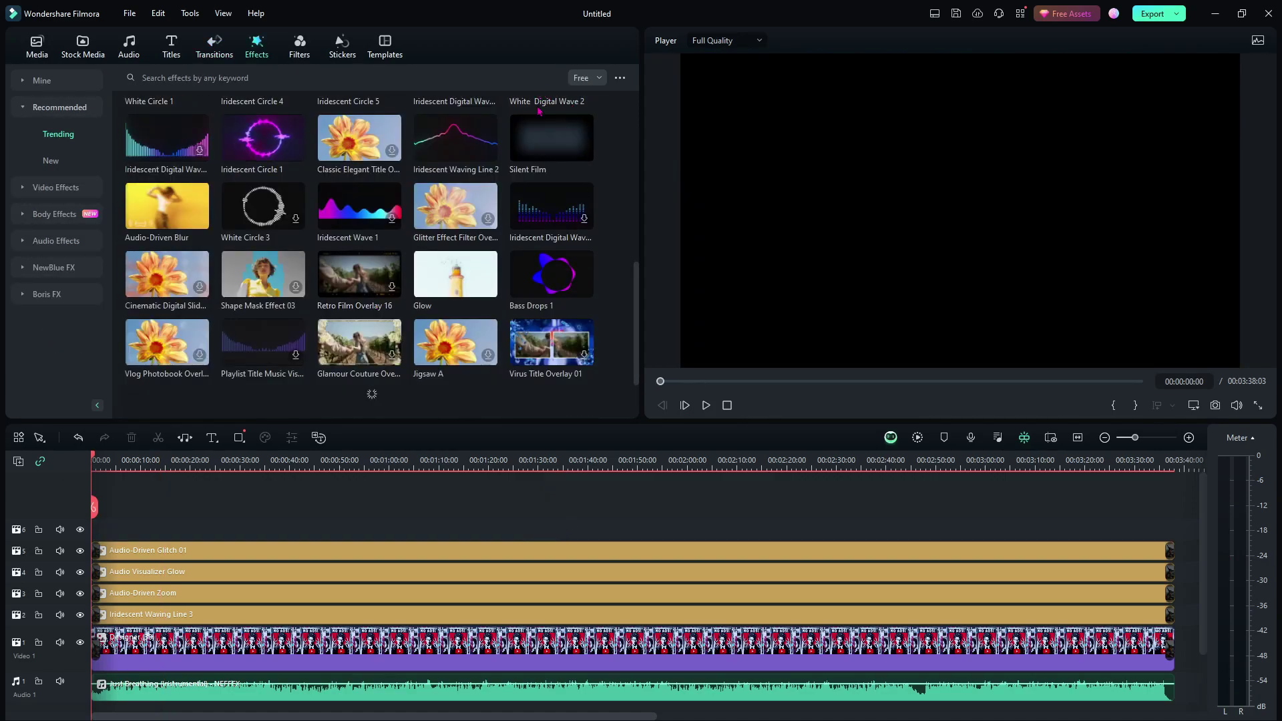
scroll(460, 260, "down", 5)
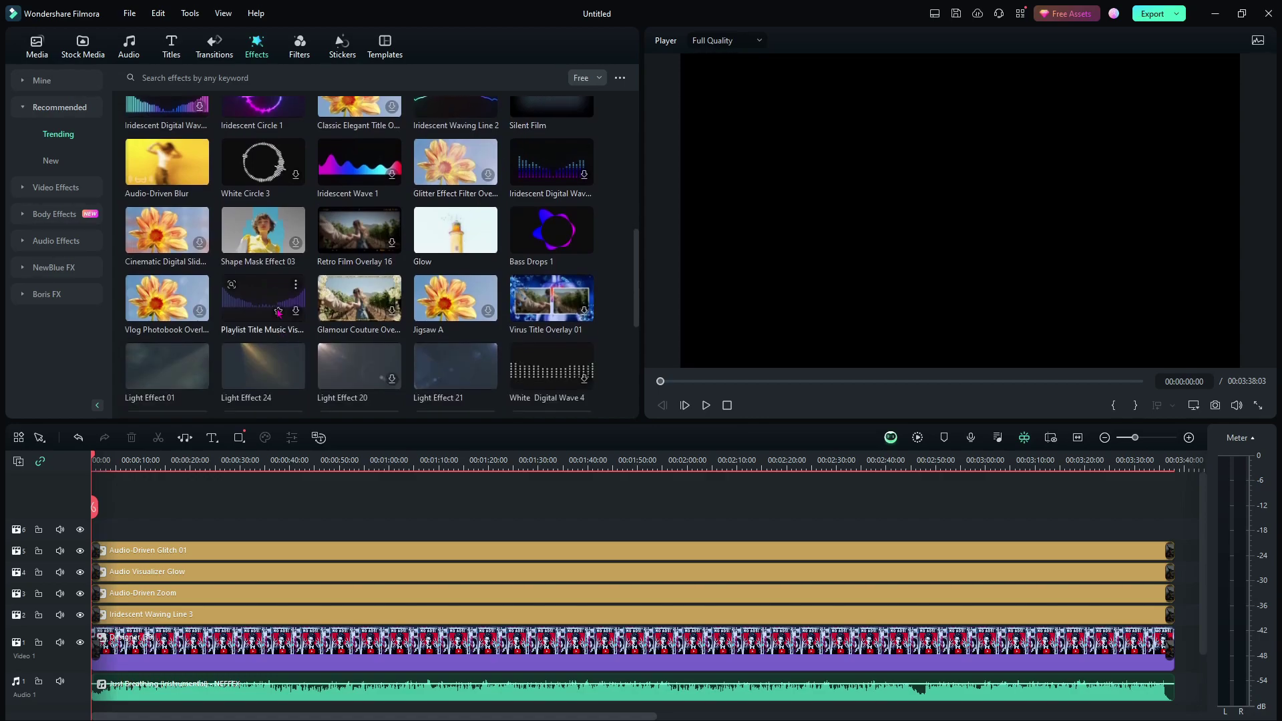
left_click_drag(459, 247, 1170, 526)
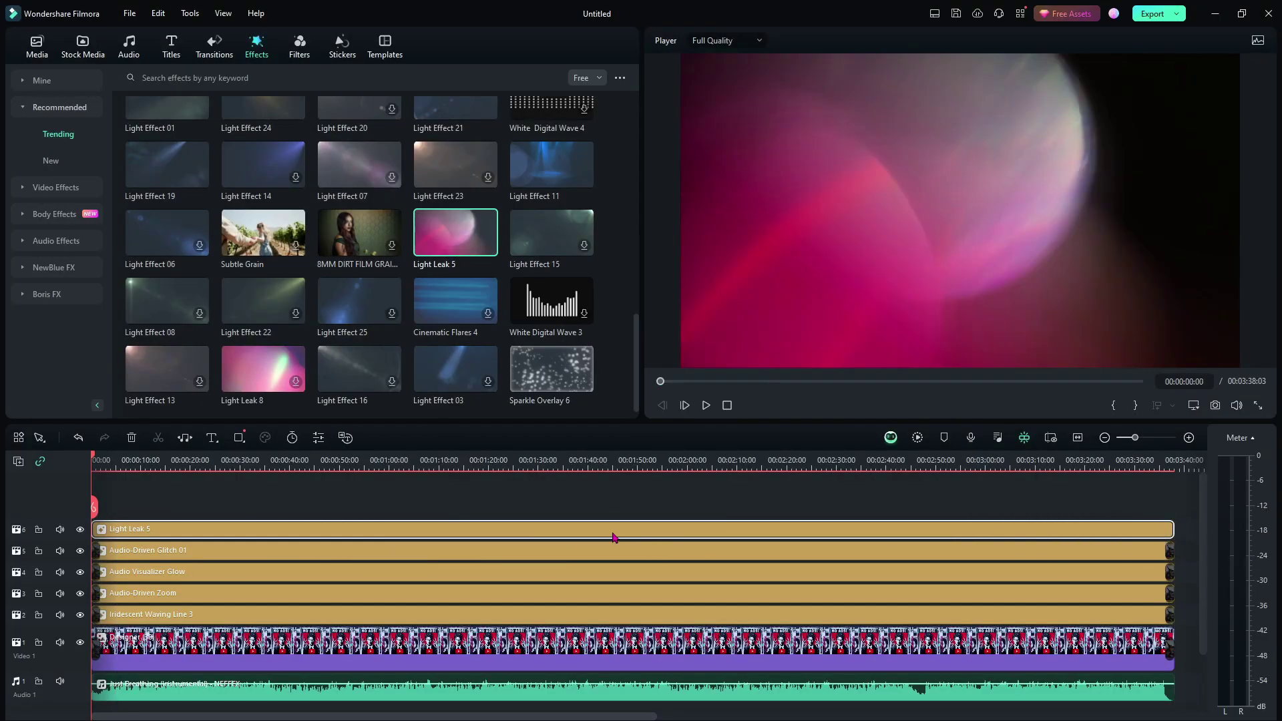
Step: Set the Light Leak 5 effect's opacity to 39% and preview the video from the start
double_click(615, 533)
left_click_drag(564, 144, 248, 182)
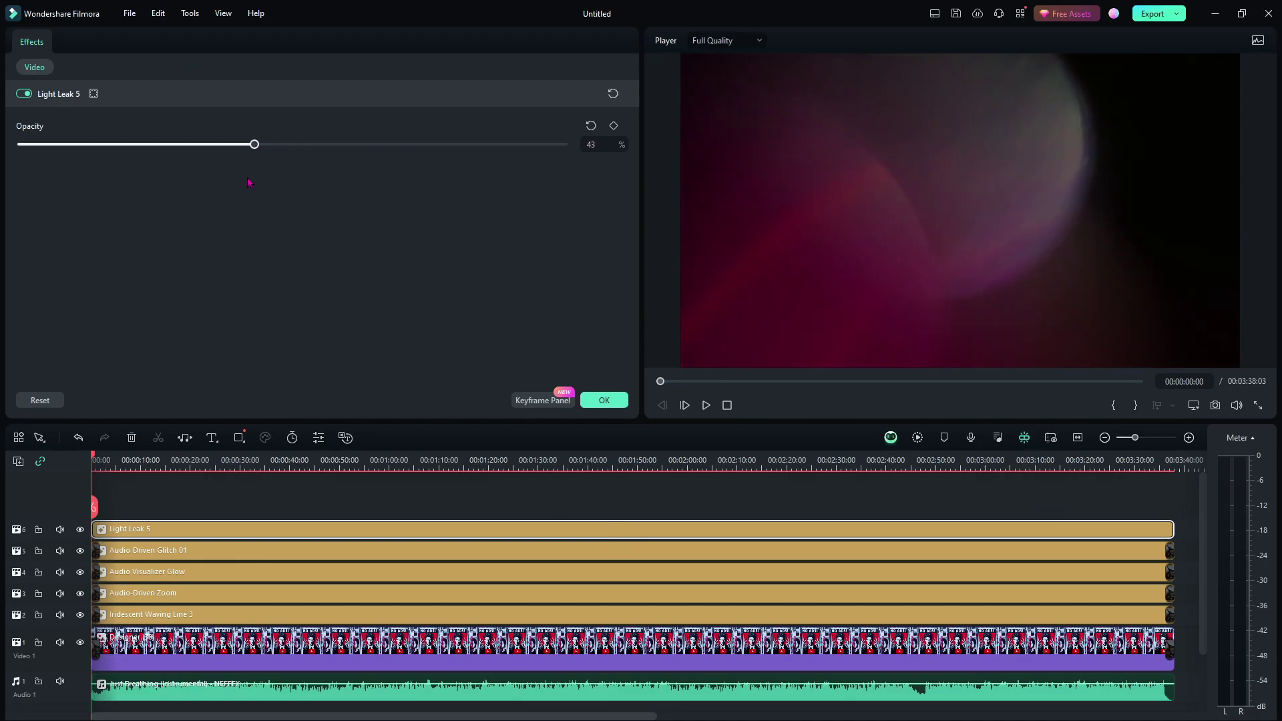
left_click(706, 406)
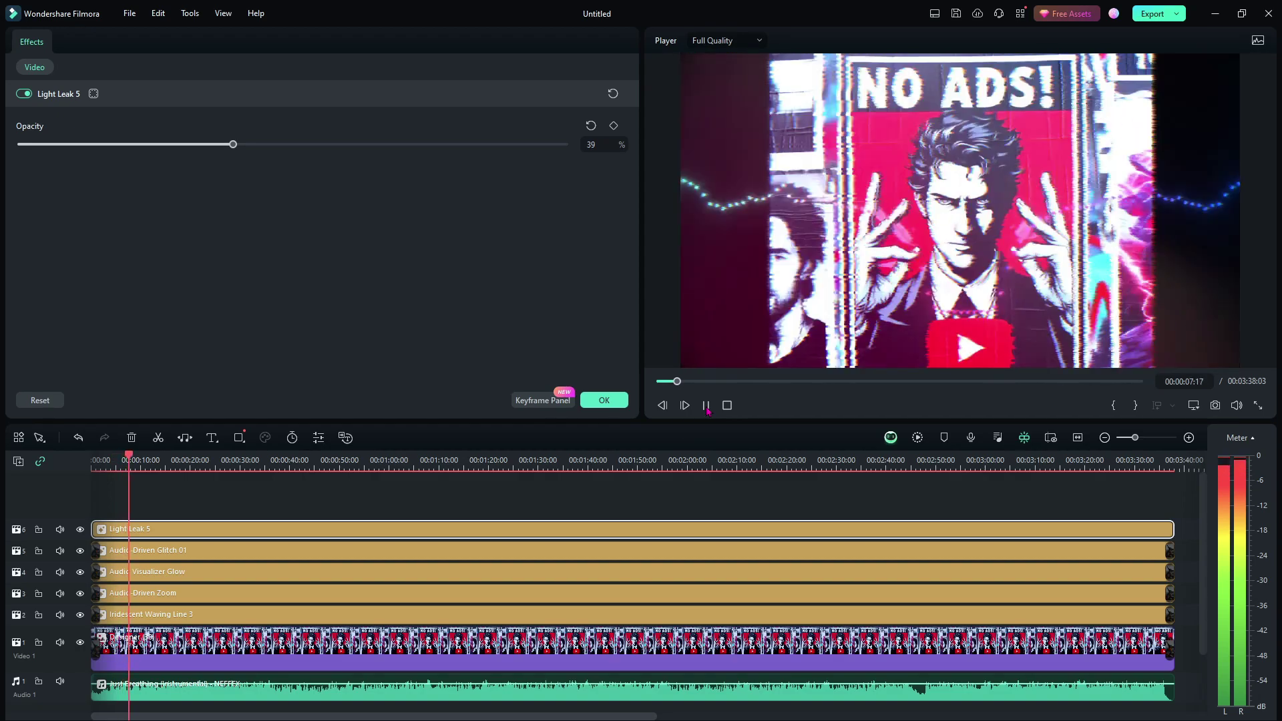
left_click(706, 406)
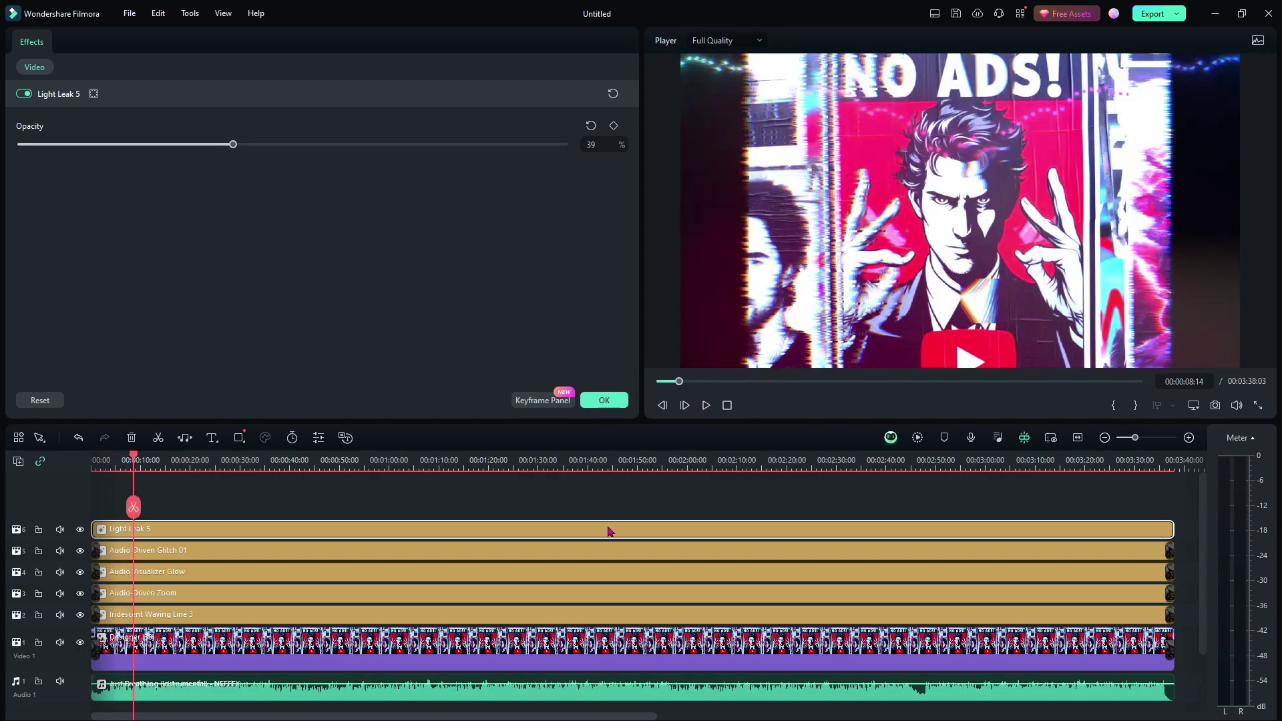
Step: Delete the Light Leak 5 effect and preview the video from the start
key("Delete")
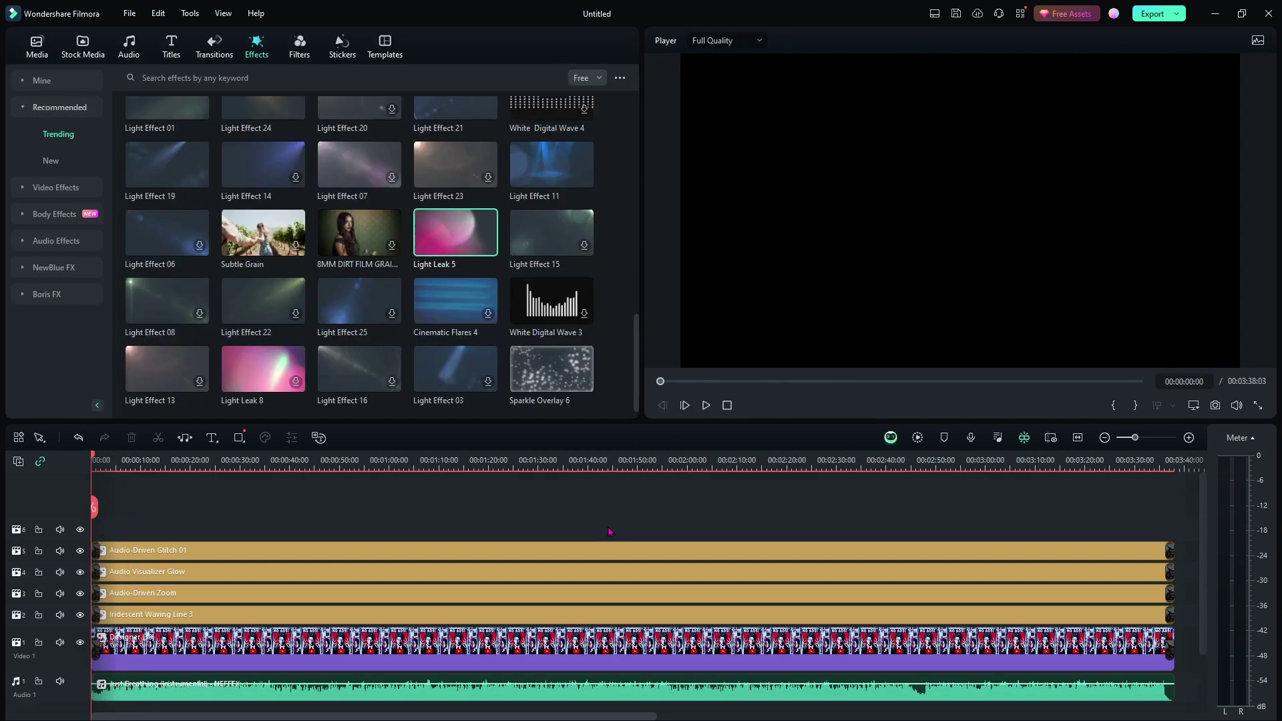
left_click(707, 406)
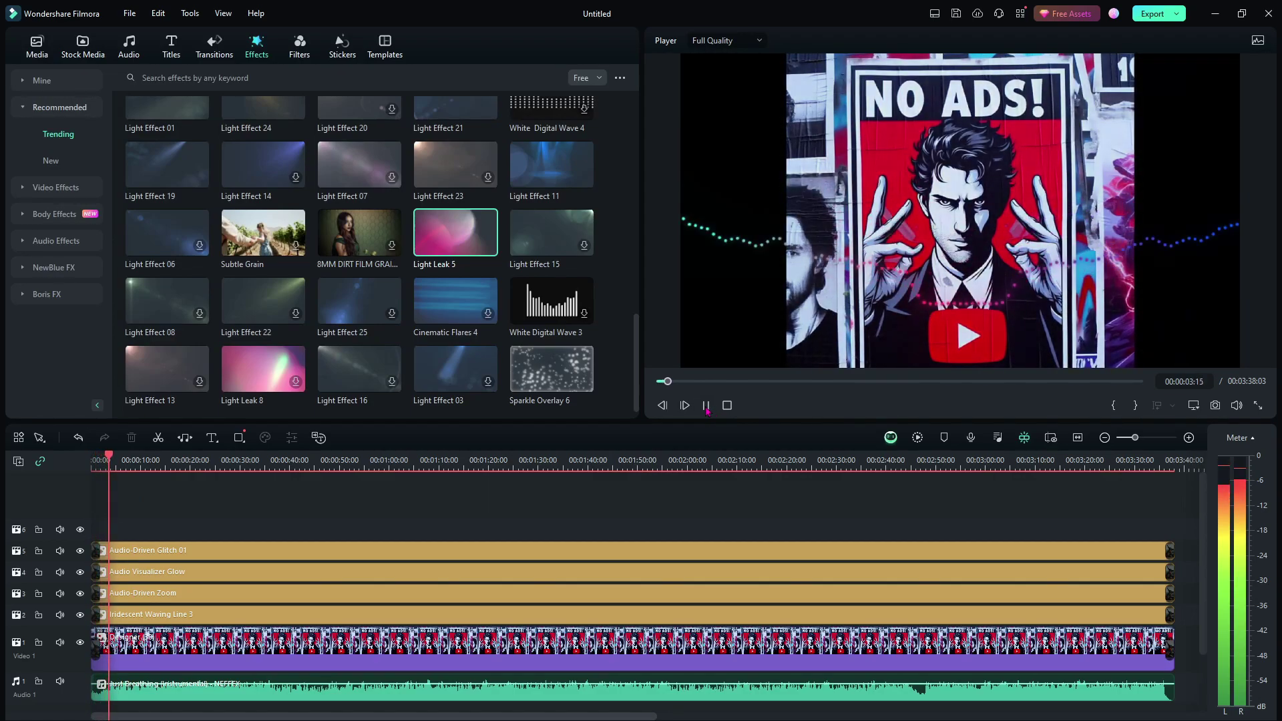
left_click(706, 406)
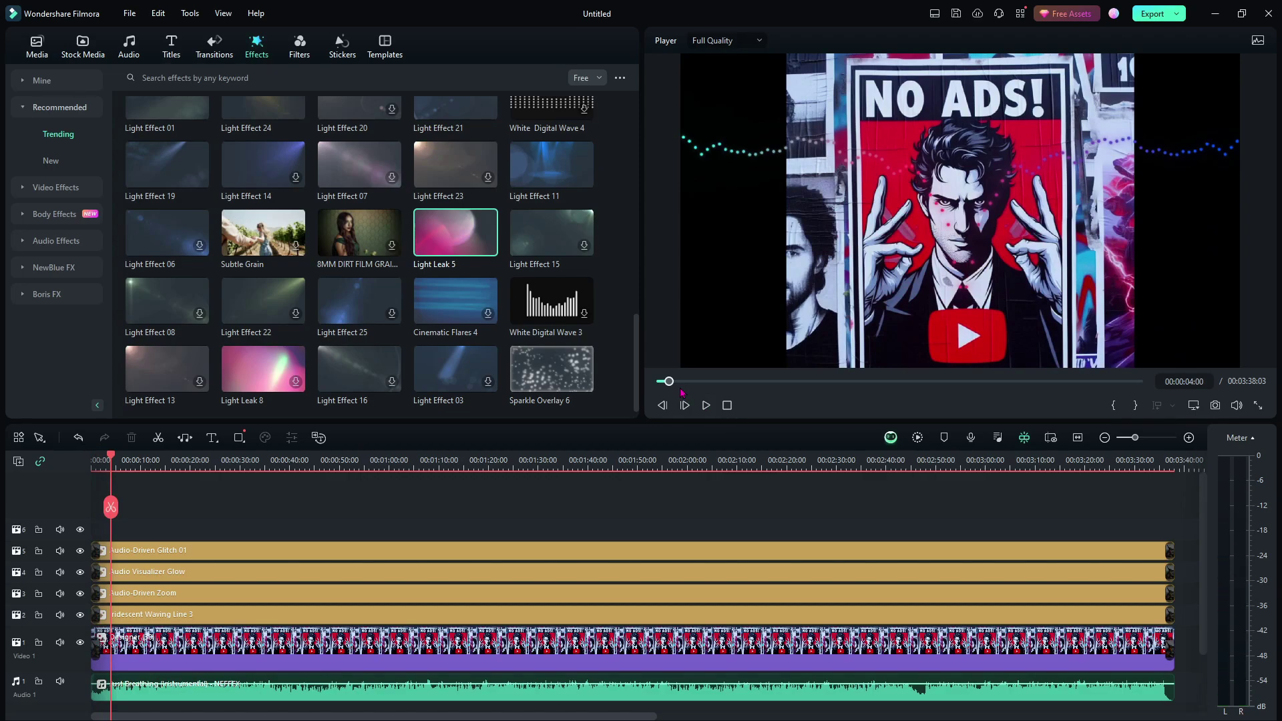